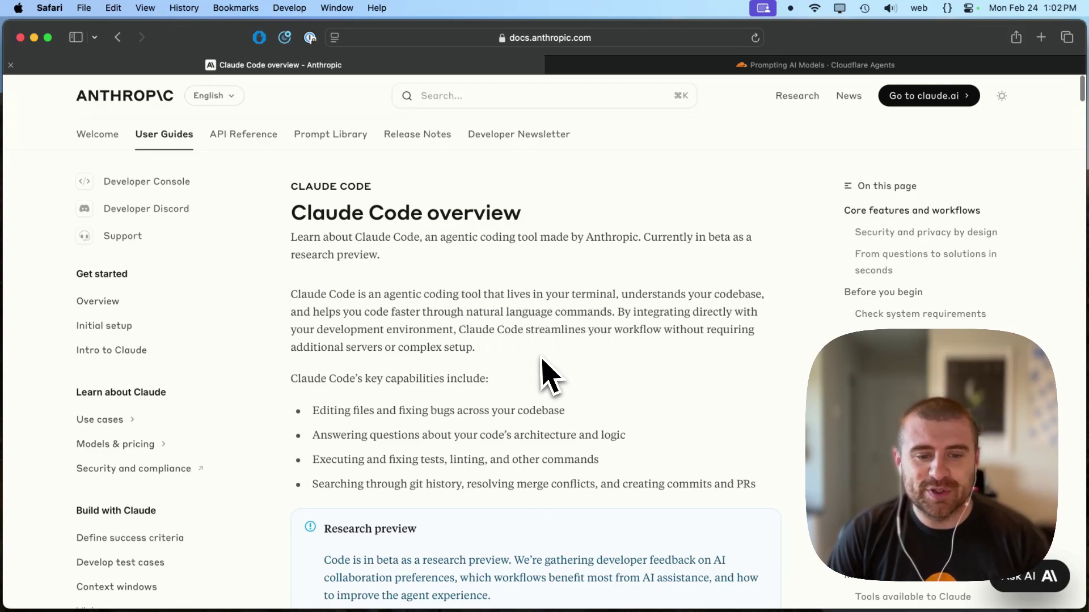
{"action": "scroll", "coordinate": [545, 377], "scroll_direction": "down", "scroll_amount": 1}
{"action": "scroll", "coordinate": [545, 379], "scroll_direction": "down", "scroll_amount": 3}
{"action": "scroll", "coordinate": [544, 377], "scroll_direction": "down", "scroll_amount": 2}
{"action": "scroll", "coordinate": [544, 378], "scroll_direction": "down", "scroll_amount": 2}
{"action": "scroll", "coordinate": [544, 377], "scroll_direction": "down", "scroll_amount": 1}
{"action": "scroll", "coordinate": [544, 377], "scroll_direction": "down", "scroll_amount": 1}
{"action": "scroll", "coordinate": [545, 377], "scroll_direction": "down", "scroll_amount": 1}
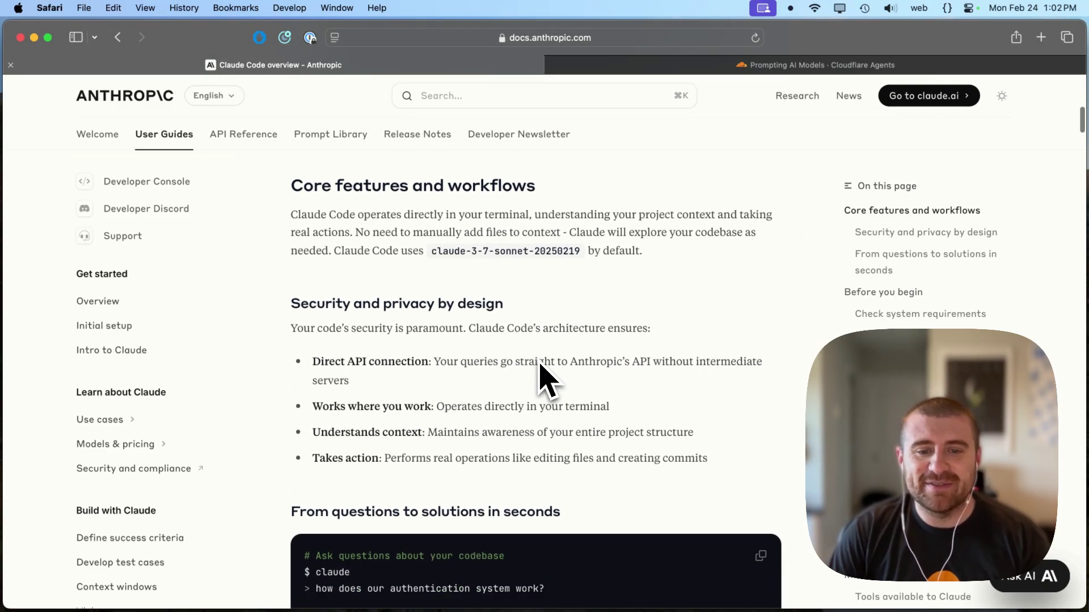
{"action": "scroll", "coordinate": [612, 287], "scroll_direction": "down", "scroll_amount": 1}
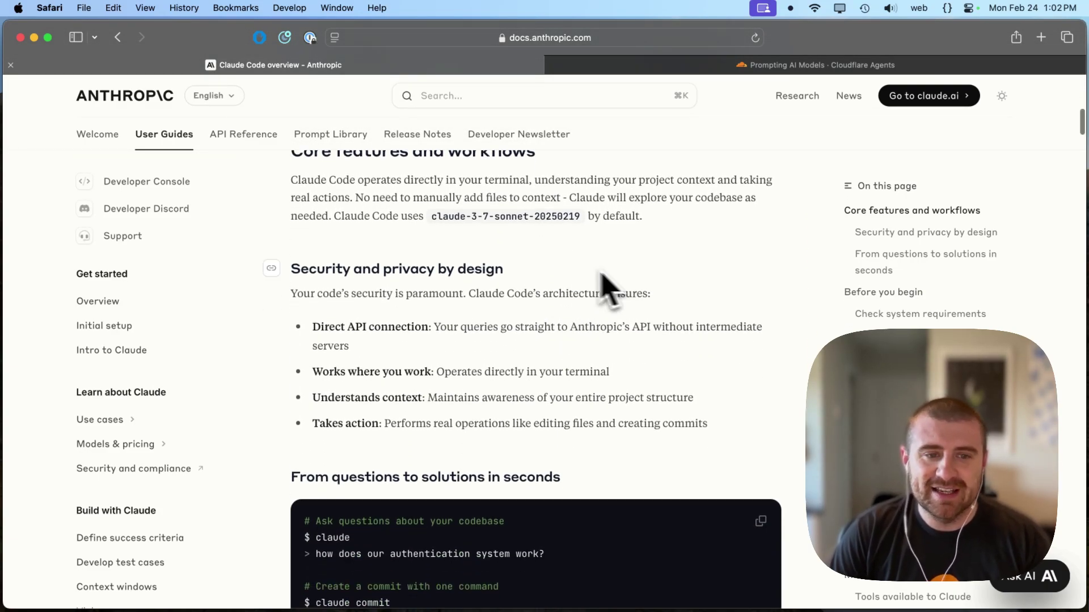
{"action": "scroll", "coordinate": [598, 280], "scroll_direction": "up", "scroll_amount": 1}
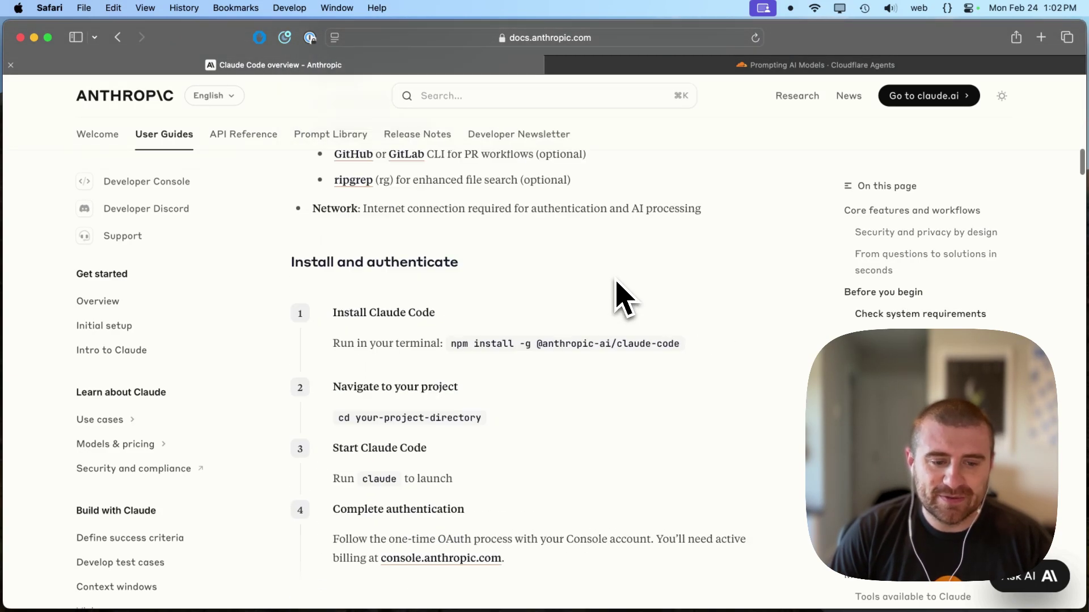
{"action": "scroll", "coordinate": [617, 296], "scroll_direction": "up", "scroll_amount": 1}
{"action": "scroll", "coordinate": [611, 297], "scroll_direction": "down", "scroll_amount": 2}
Step: Copy the npm install command from the Claude Code docs and run it in Ghostty
{"action": "left_click_drag", "start_coordinate": [450, 295], "coordinate": [679, 296]}
{"action": "key", "text": "super+c"}
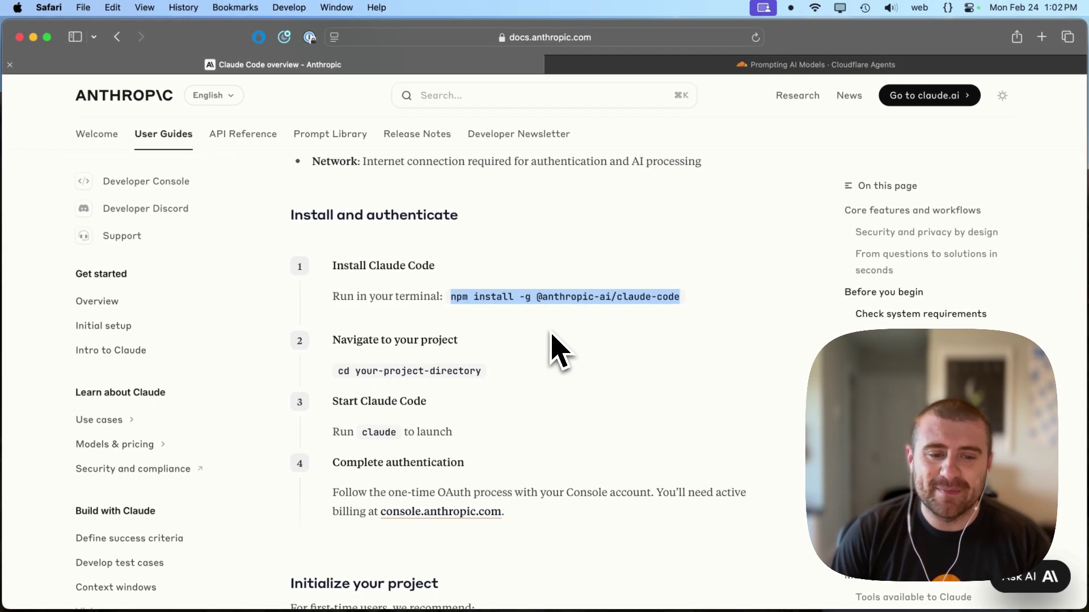
{"action": "key", "text": "super+Tab"}
{"action": "key", "text": "super+v"}
{"action": "key", "text": "Return"}
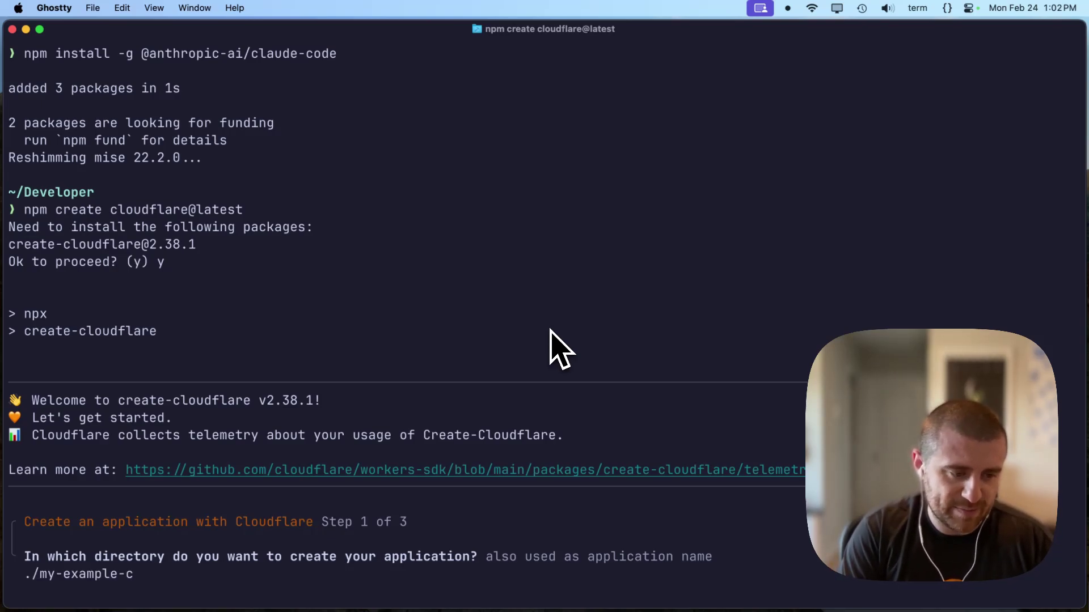
{"action": "type", "text": "t"}
Step: Name the project my-example-claude-code-project and pick Framework Starter with Hono
{"action": "key", "text": "Return"}
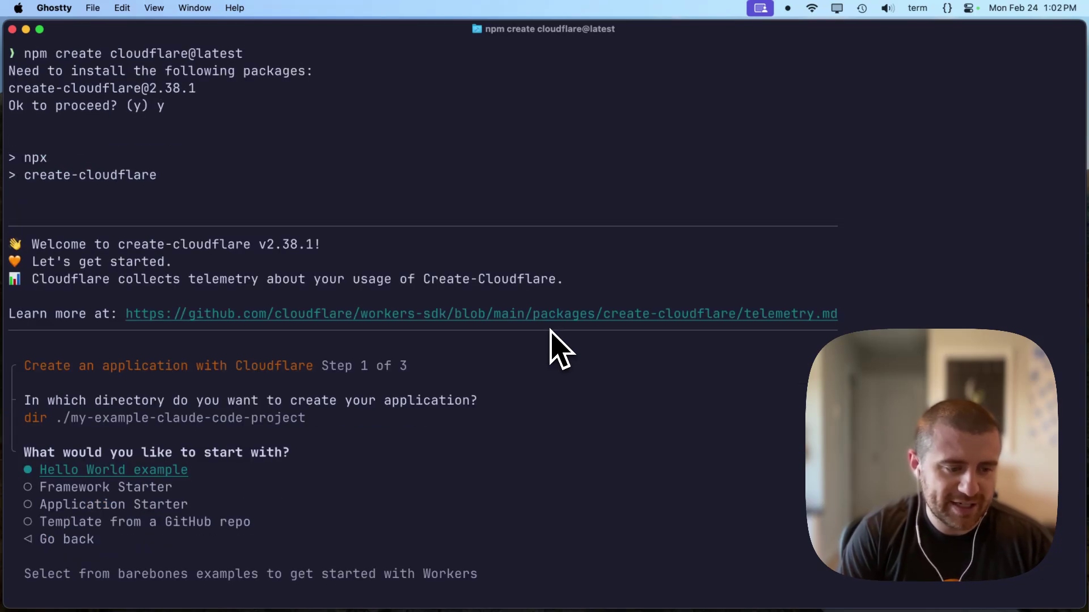
{"action": "key", "text": "Down"}
{"action": "key", "text": "Return"}
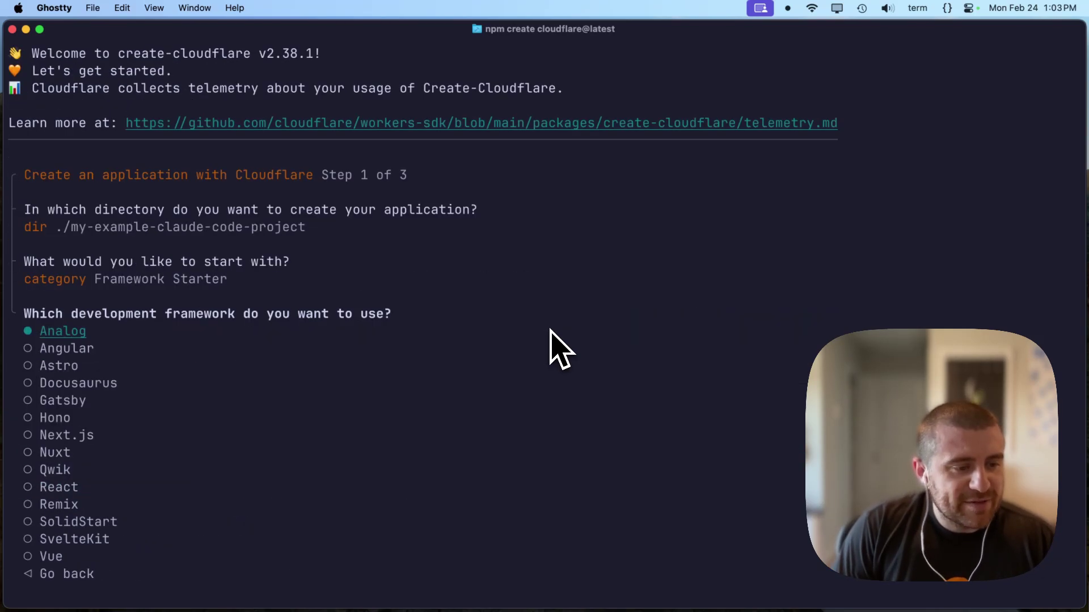
{"action": "key", "text": "Return"}
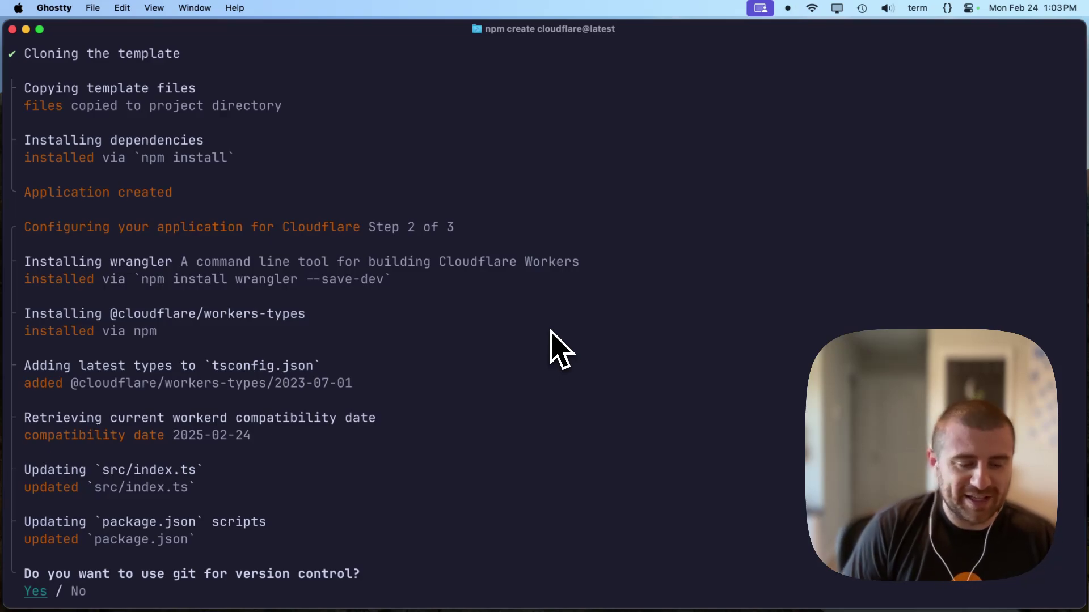
Step: Enable git, deploy to workers.dev, skip the DNS wait, and cd toward the project folder
{"action": "key", "text": "Return"}
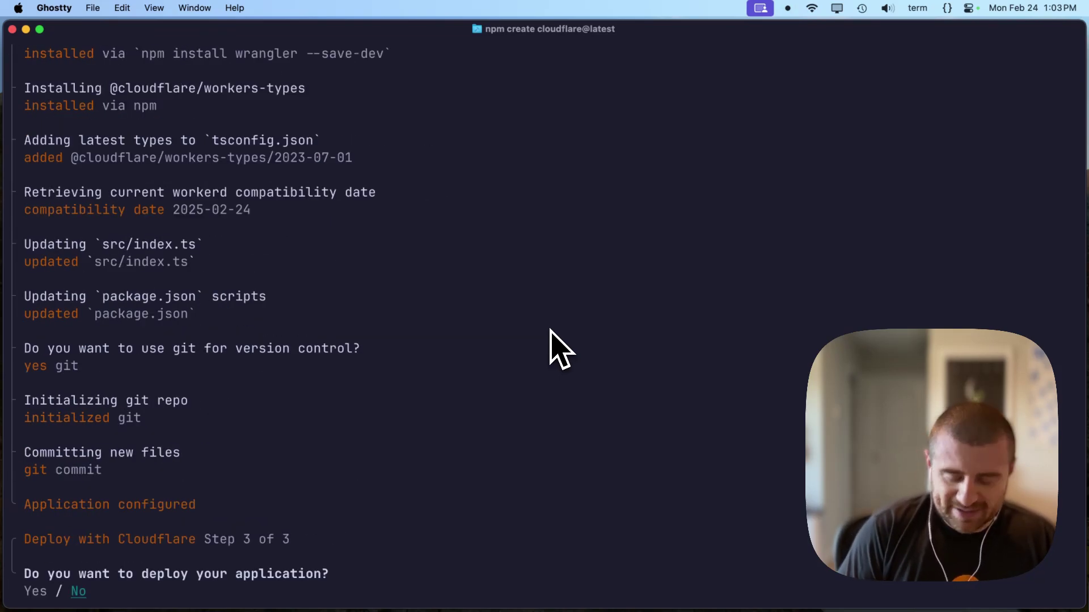
{"action": "key", "text": "Return"}
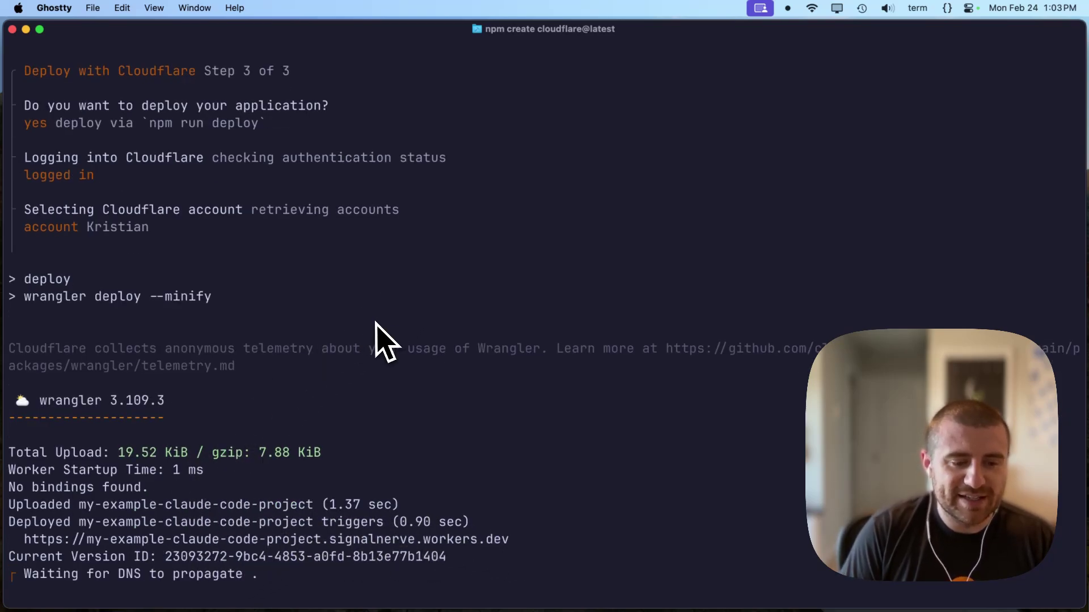
{"action": "key", "text": "ctrl+c"}
{"action": "key", "text": "ctrl+c"}
{"action": "type", "text": "cd"}
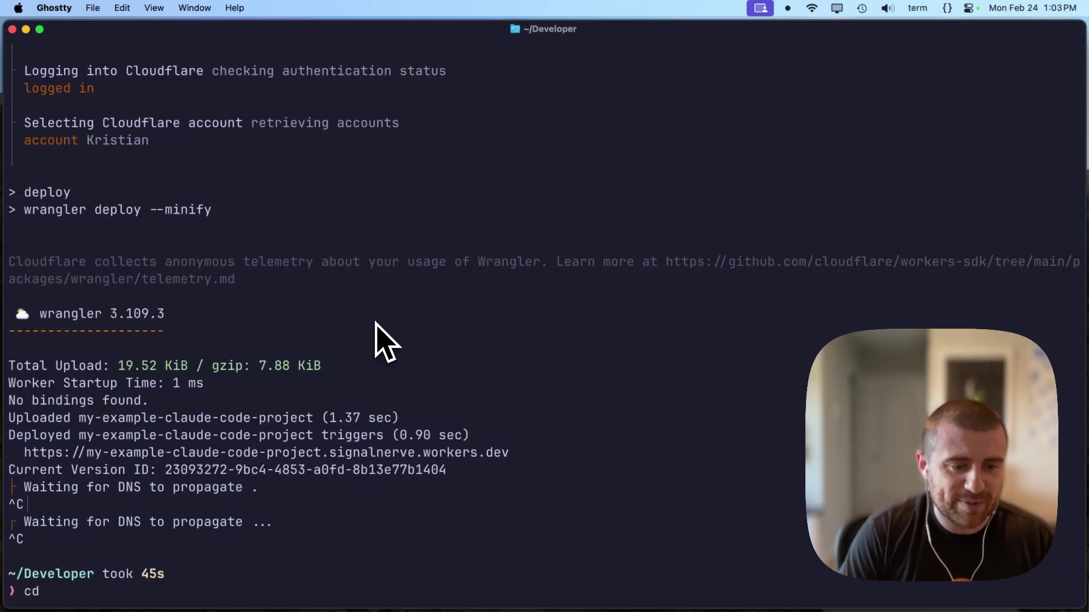
{"action": "type", "text": "my"}
{"action": "key", "text": "Tab"}
{"action": "key", "text": "Tab"}
Step: Enter the project folder, start a Zellij session and launch Claude Code
{"action": "key", "text": "Return"}
{"action": "type", "text": "zellij"}
{"action": "key", "text": "Return"}
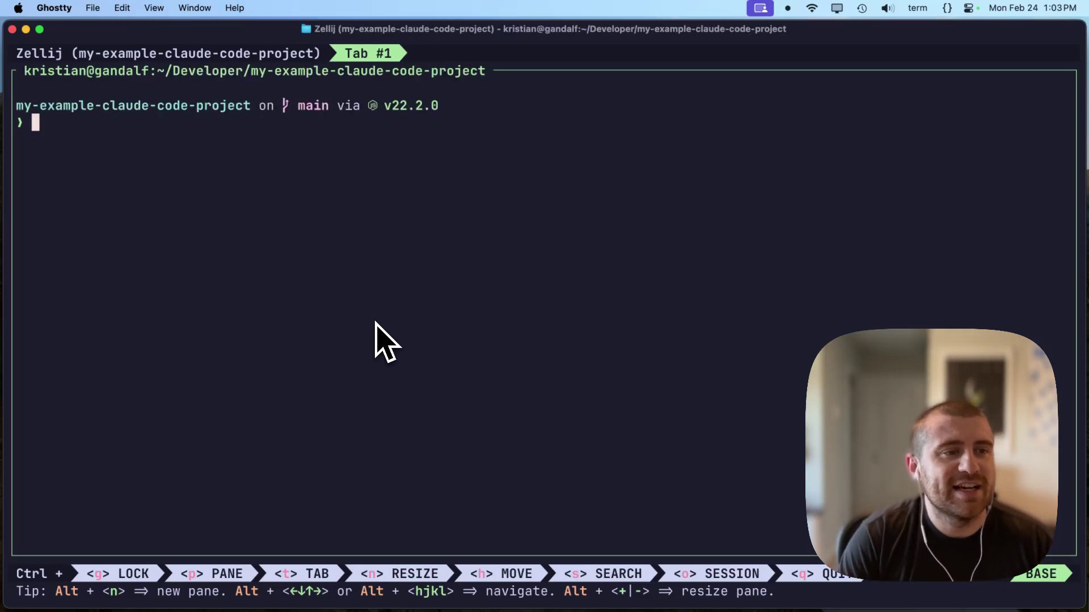
{"action": "type", "text": "ude"}
{"action": "key", "text": "Return"}
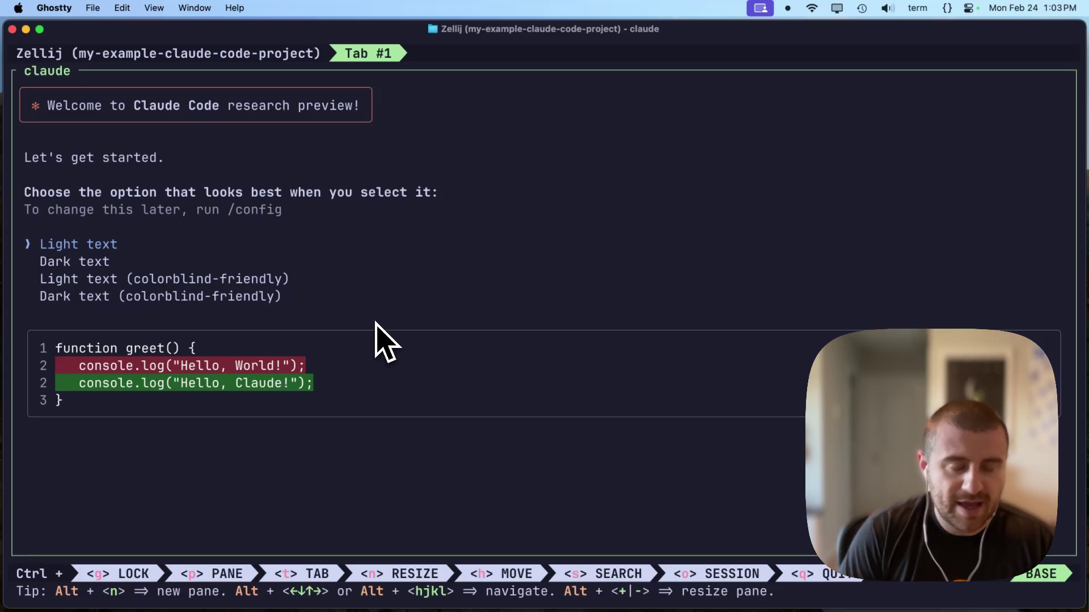
Step: Choose the Light text (colorblind-friendly) theme
{"action": "key", "text": "Down"}
{"action": "key", "text": "Down"}
{"action": "key", "text": "Down"}
{"action": "key", "text": "Up"}
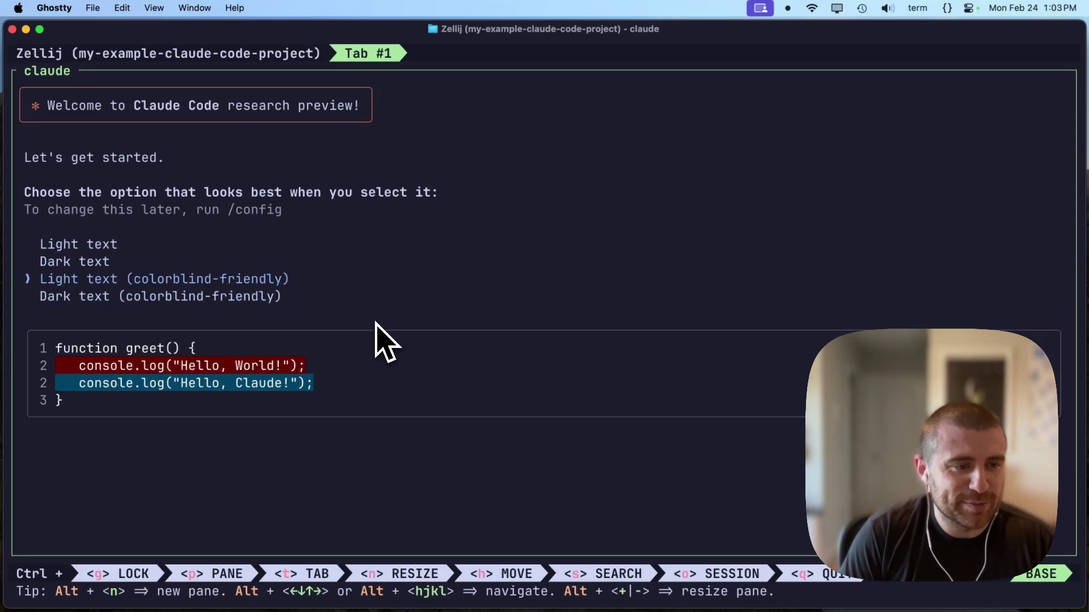
{"action": "key", "text": "Down"}
{"action": "key", "text": "Up"}
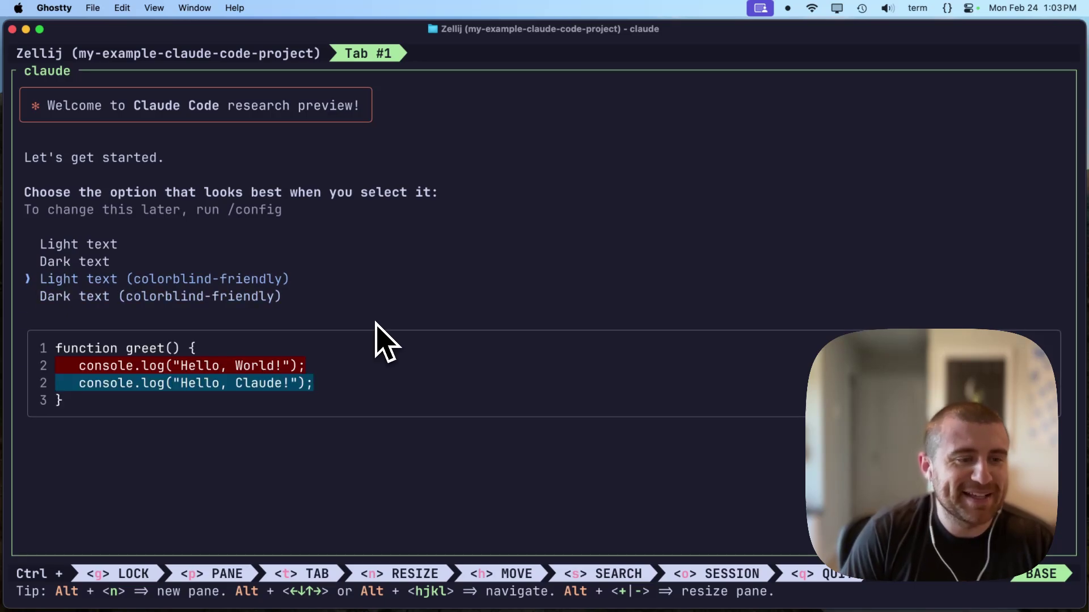
{"action": "key", "text": "Return"}
Step: Continue past the login and security notes, and trust the project folder
{"action": "key", "text": "Return"}
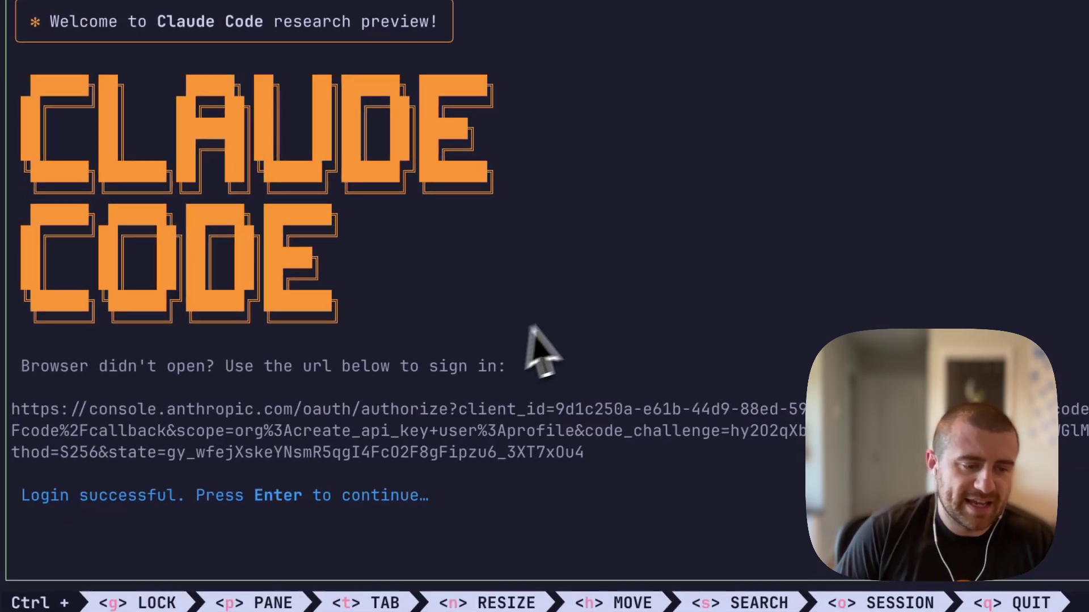
{"action": "key", "text": "Return"}
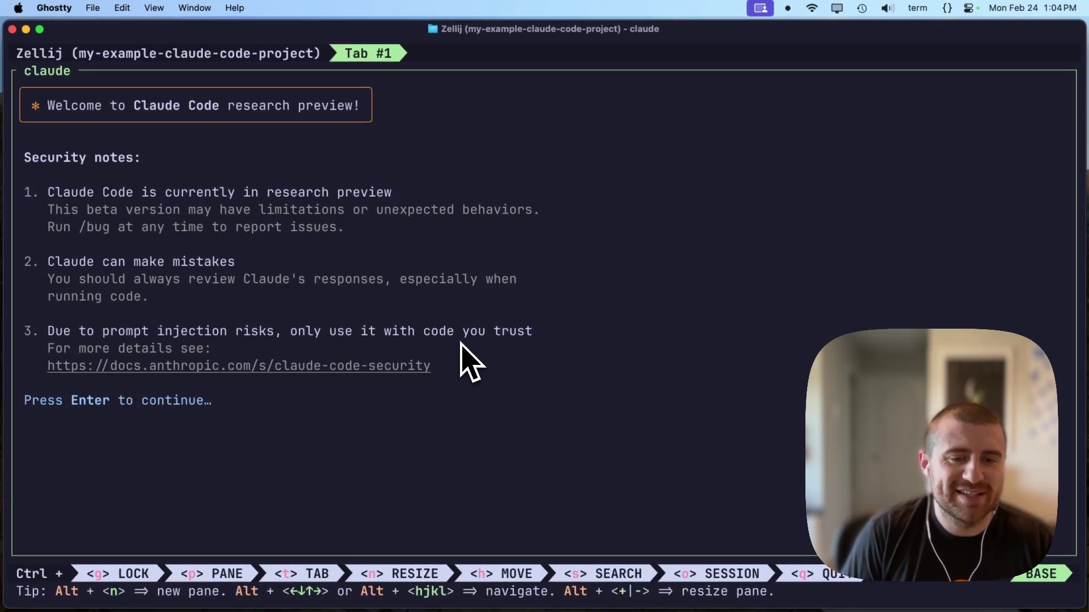
{"action": "key", "text": "Return"}
{"action": "key", "text": "Return"}
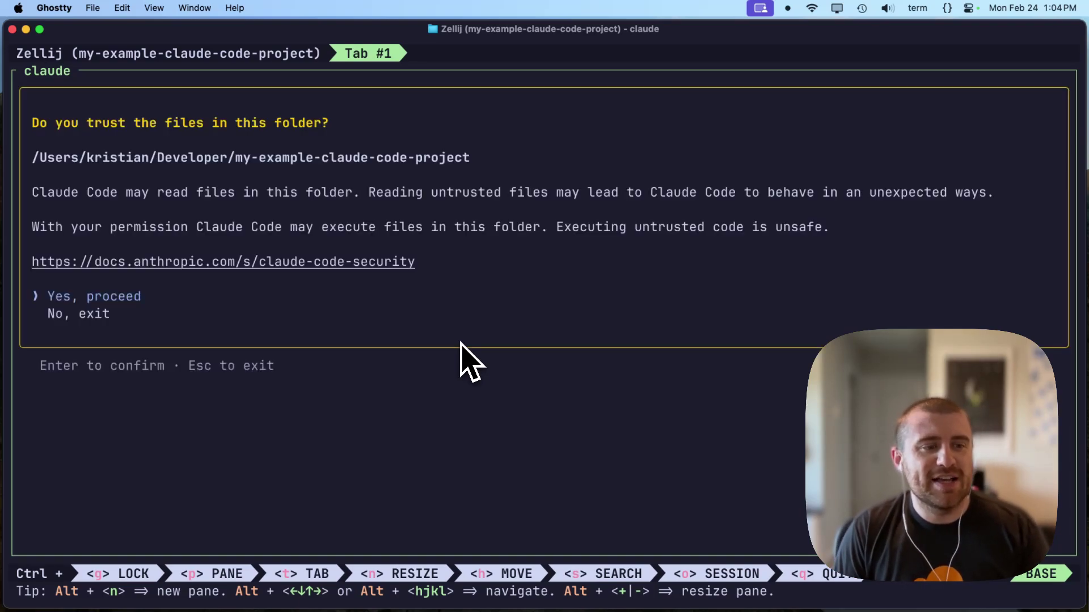
{"action": "key", "text": "Return"}
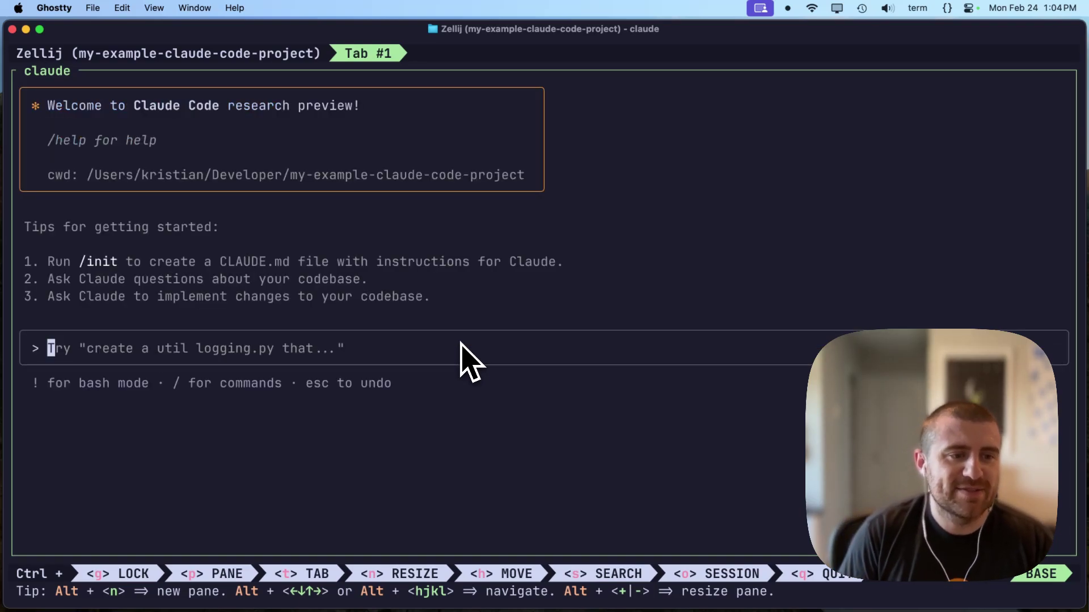
{"action": "type", "text": "/"}
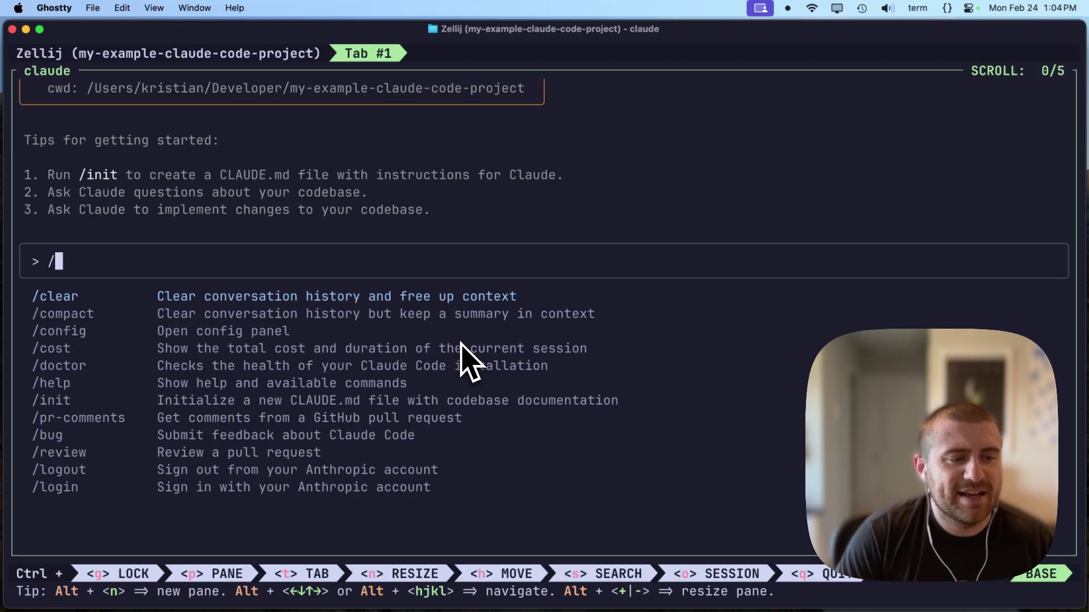
{"action": "type", "text": "init"}
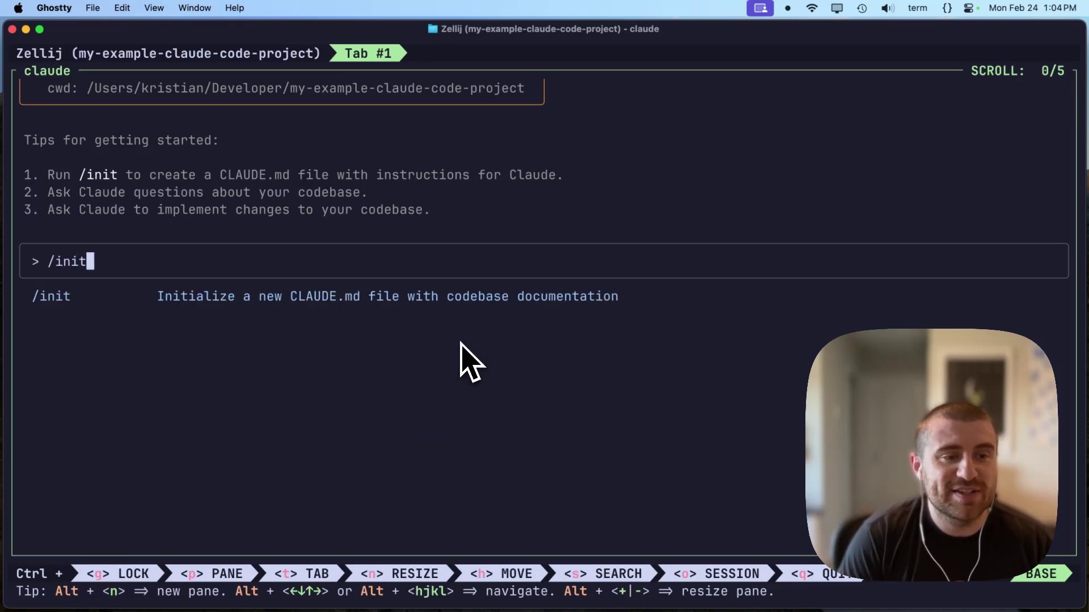
Step: Run /init in Claude Code for the project
{"action": "key", "text": "BackSpace"}
{"action": "key", "text": "BackSpace"}
{"action": "key", "text": "BackSpace"}
{"action": "type", "text": "/"}
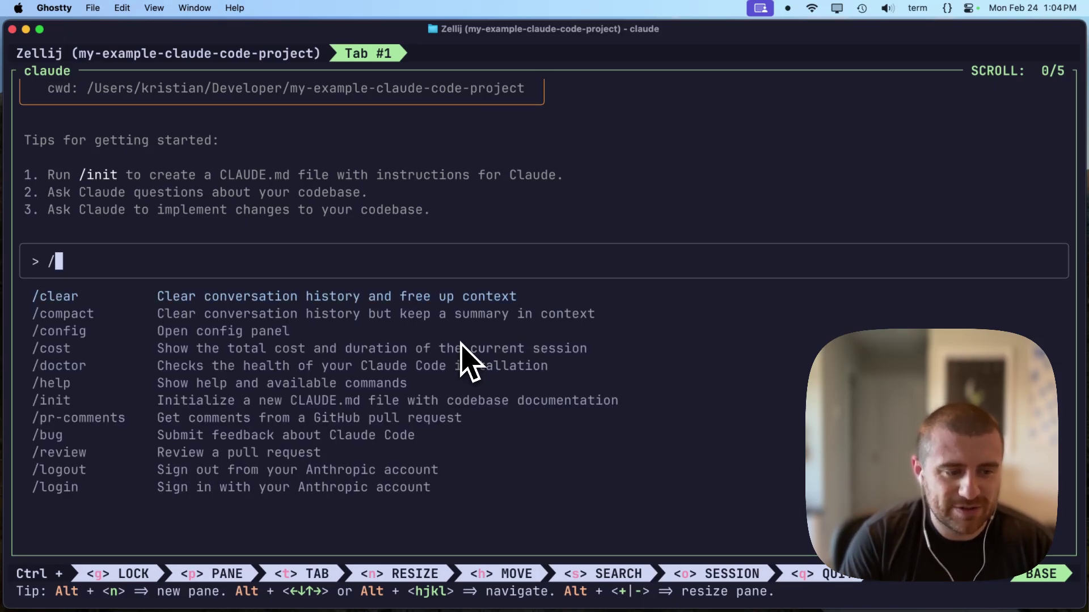
{"action": "type", "text": "init"}
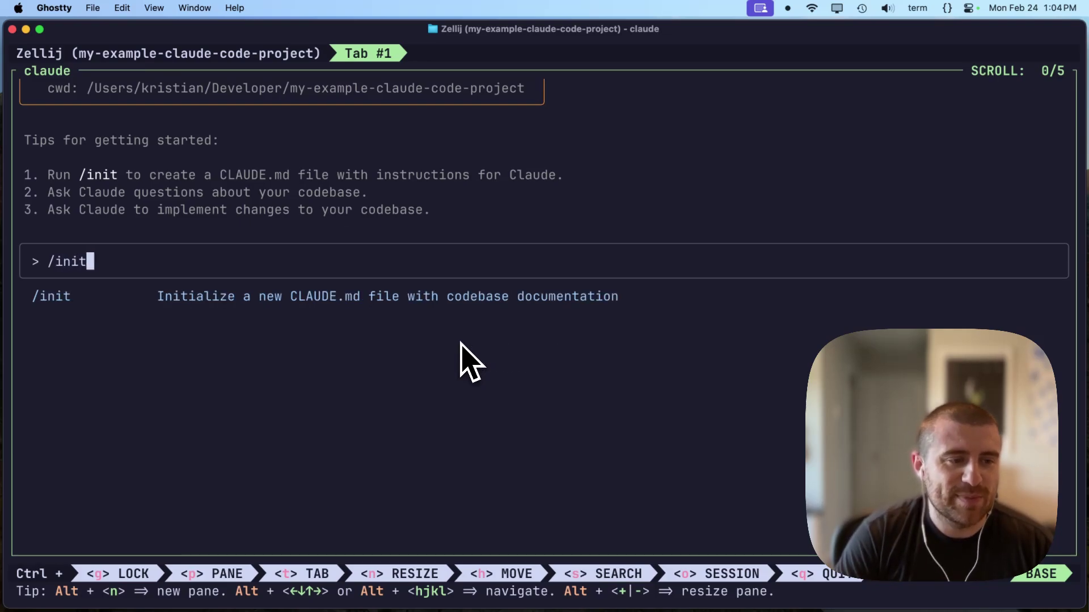
{"action": "key", "text": "Return"}
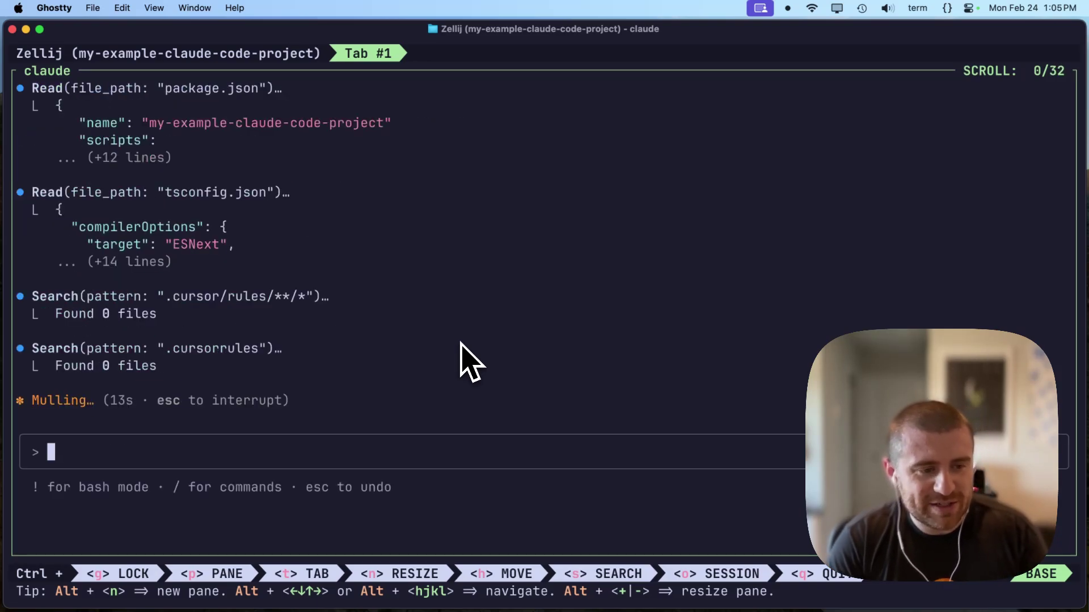
Step: Run ls and ls -la in a new Zellij tab, then approve CLAUDE.md in Tab #1
{"action": "key", "text": "ctrl+t"}
{"action": "type", "text": "nl"}
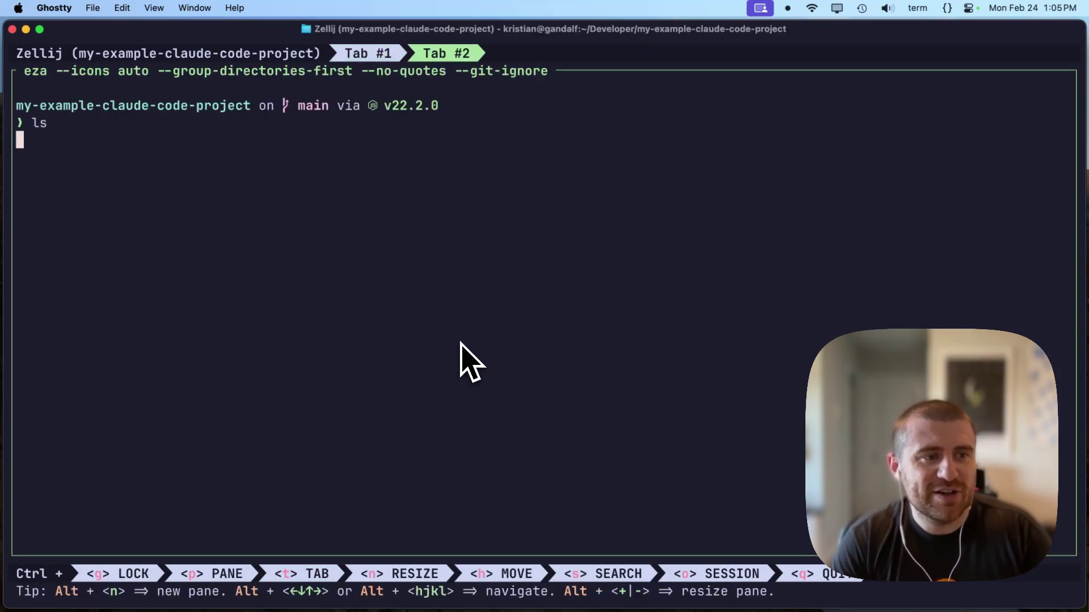
{"action": "type", "text": "s"}
{"action": "key", "text": "Return"}
{"action": "type", "text": "ls"}
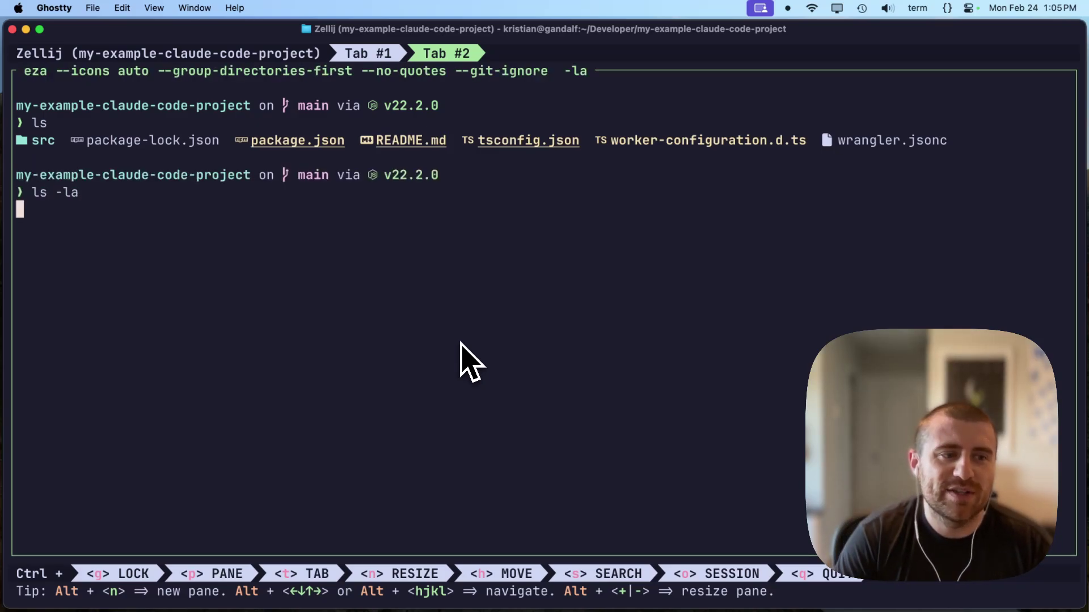
{"action": "type", "text": " -la"}
{"action": "key", "text": "Return"}
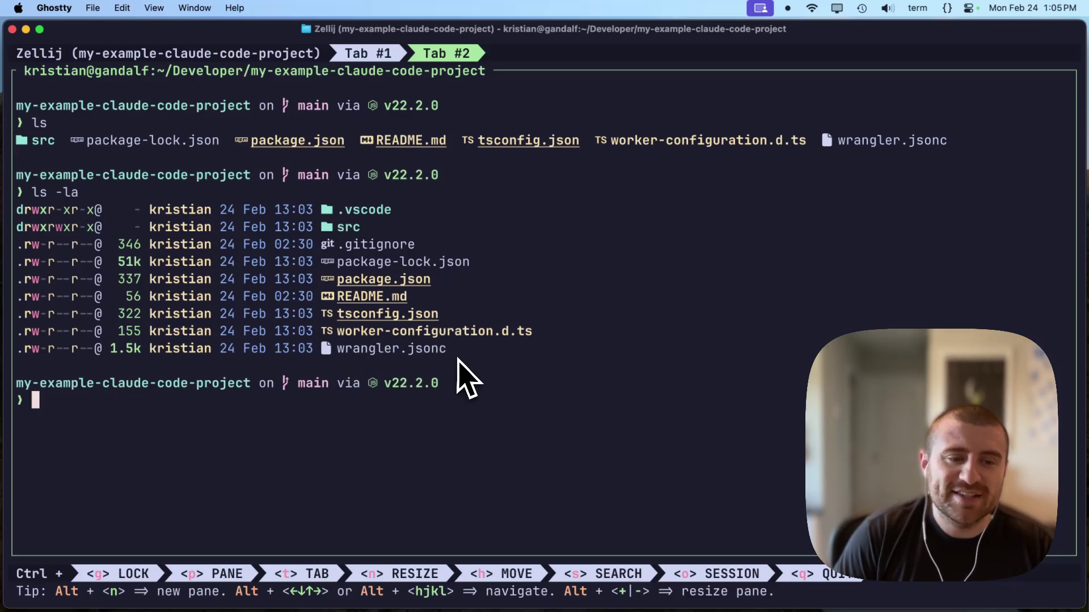
{"action": "left_click", "coordinate": [373, 55]}
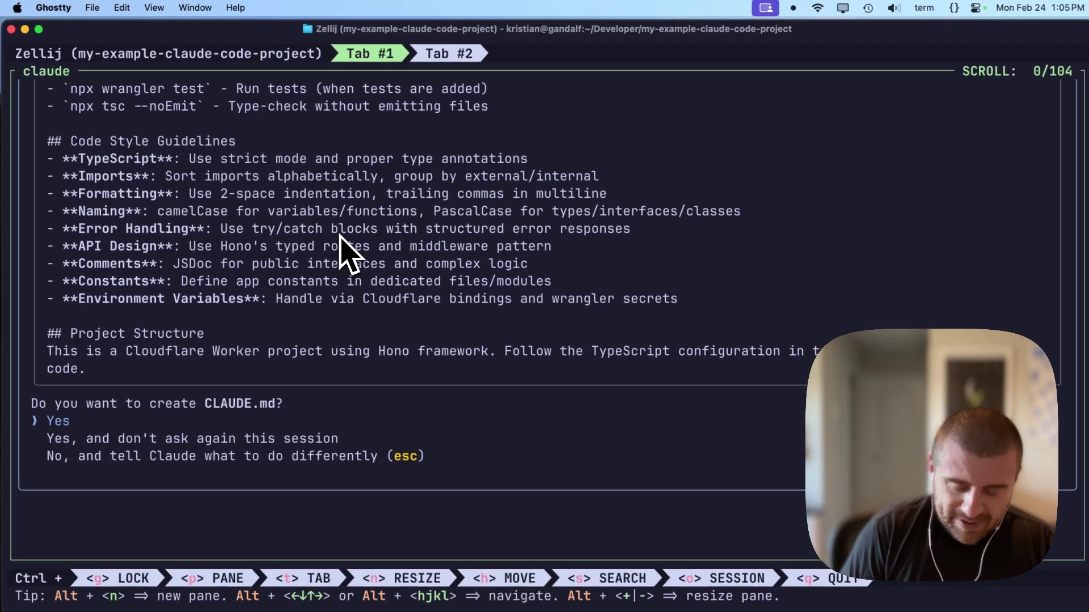
{"action": "key", "text": "Return"}
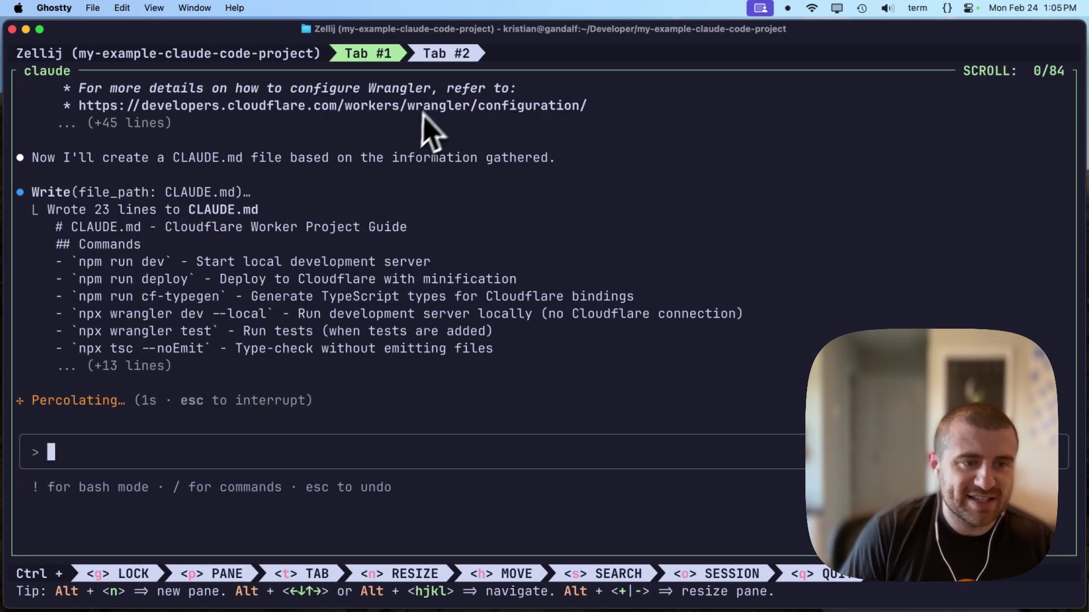
Step: Open CLAUDE.md with nvim in Tab #2 and scroll through its 23 lines
{"action": "left_click", "coordinate": [460, 54]}
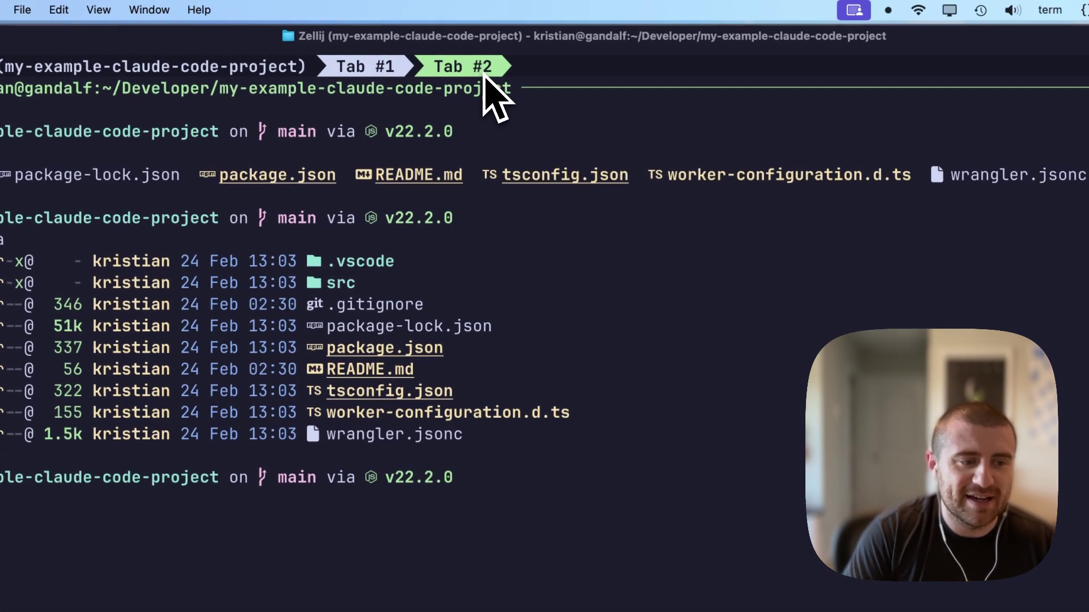
{"action": "type", "text": "nvim CLAUDE.md"}
{"action": "key", "text": "Return"}
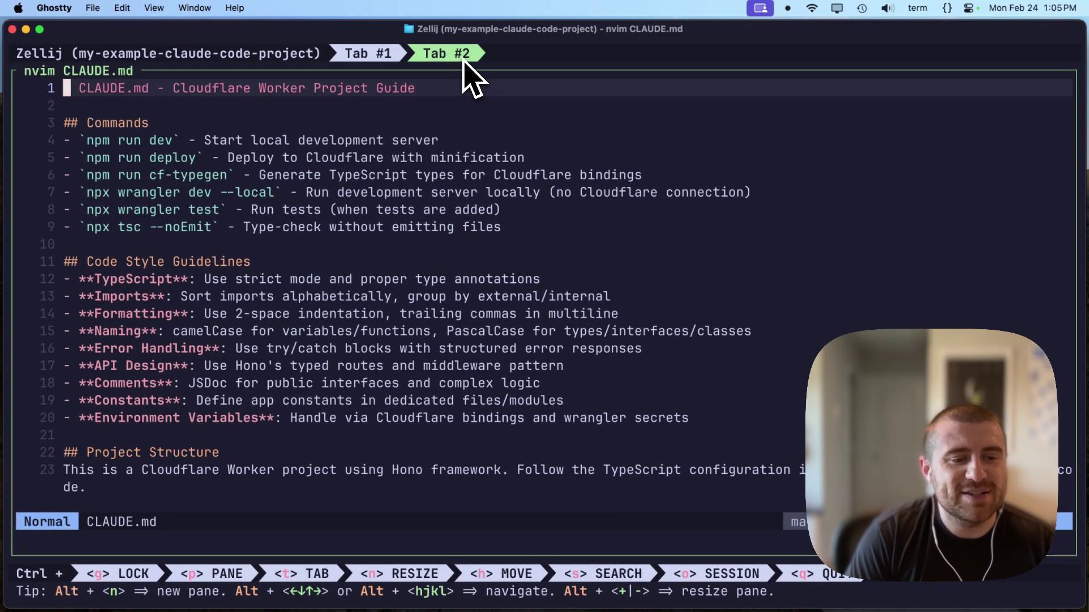
{"action": "key", "text": "j"}
{"action": "key", "text": "j"}
{"action": "key", "text": "j"}
{"action": "key", "text": "j"}
{"action": "key", "text": "j"}
{"action": "key", "text": "j"}
{"action": "key", "text": "j"}
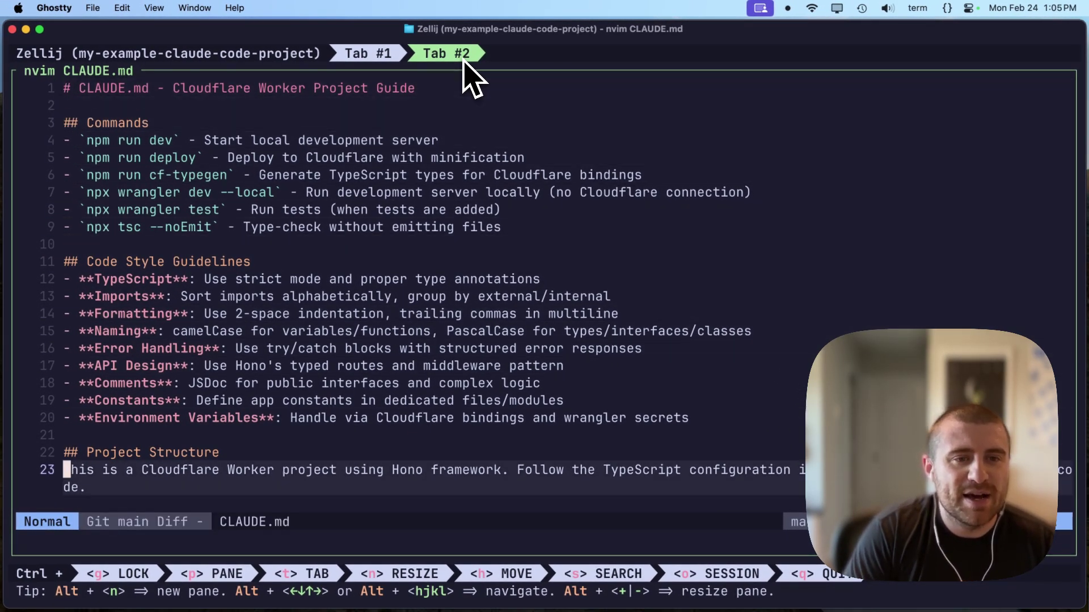
{"action": "key", "text": "k"}
{"action": "key", "text": "k"}
{"action": "key", "text": "k"}
{"action": "key", "text": "k"}
{"action": "key", "text": "k"}
{"action": "key", "text": "k"}
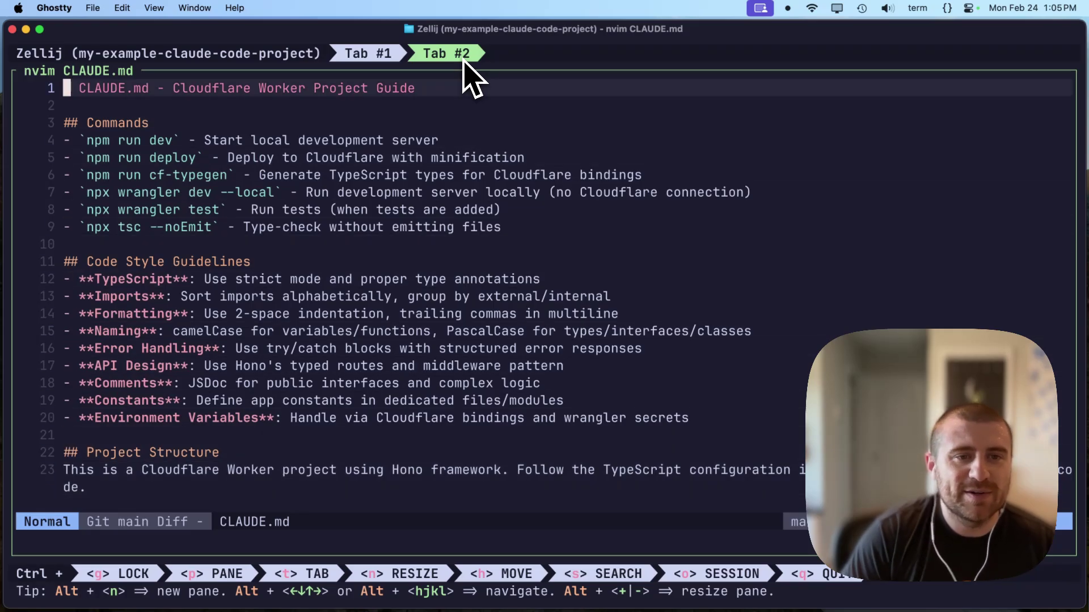
{"action": "left_click", "coordinate": [400, 53]}
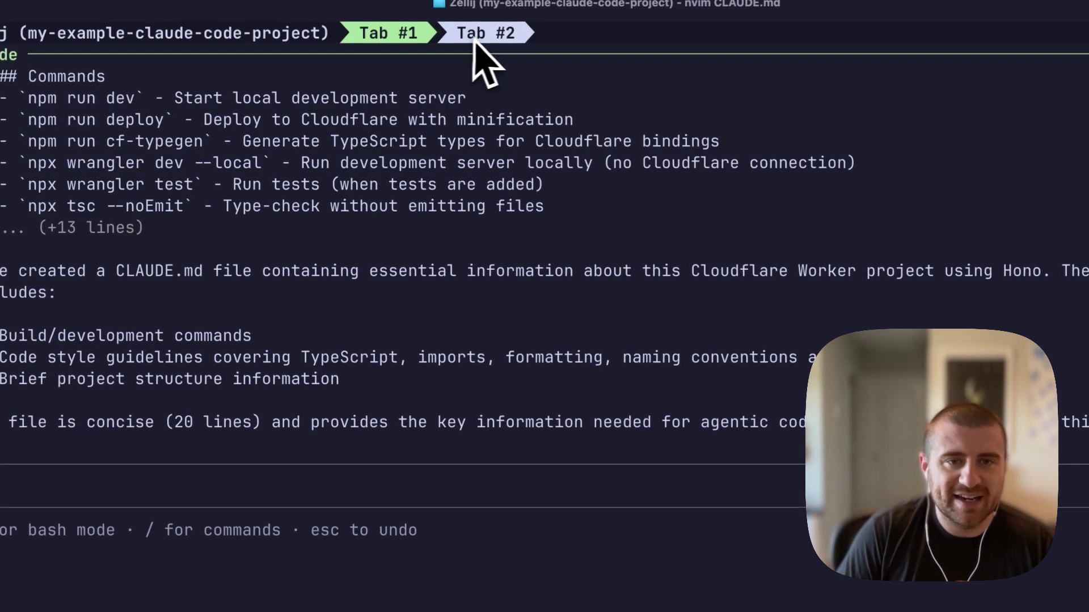
{"action": "left_click", "coordinate": [481, 38]}
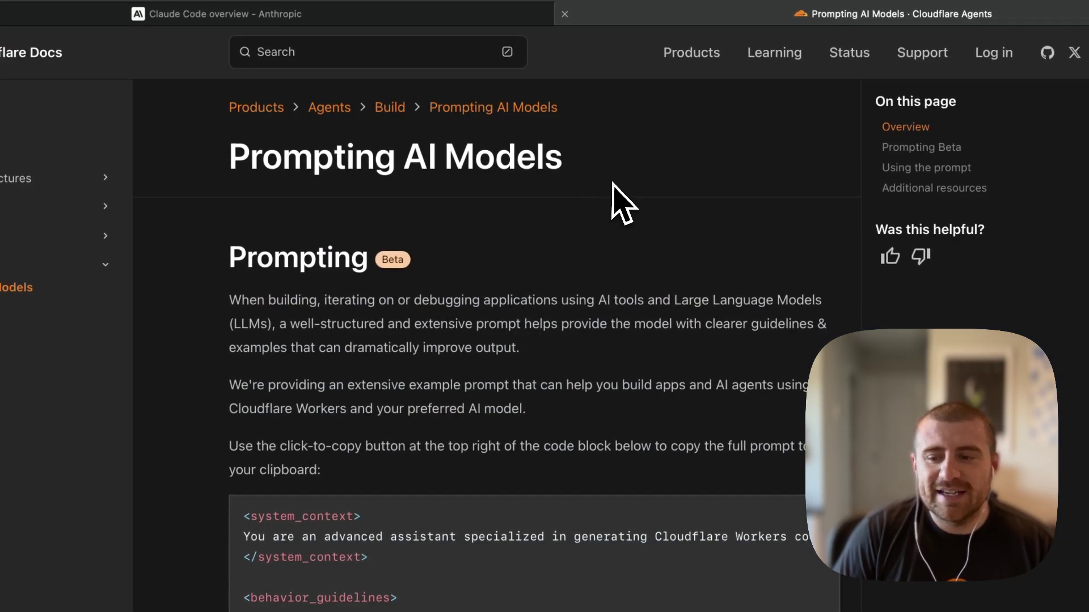
{"action": "scroll", "coordinate": [528, 340], "scroll_direction": "down", "scroll_amount": 2}
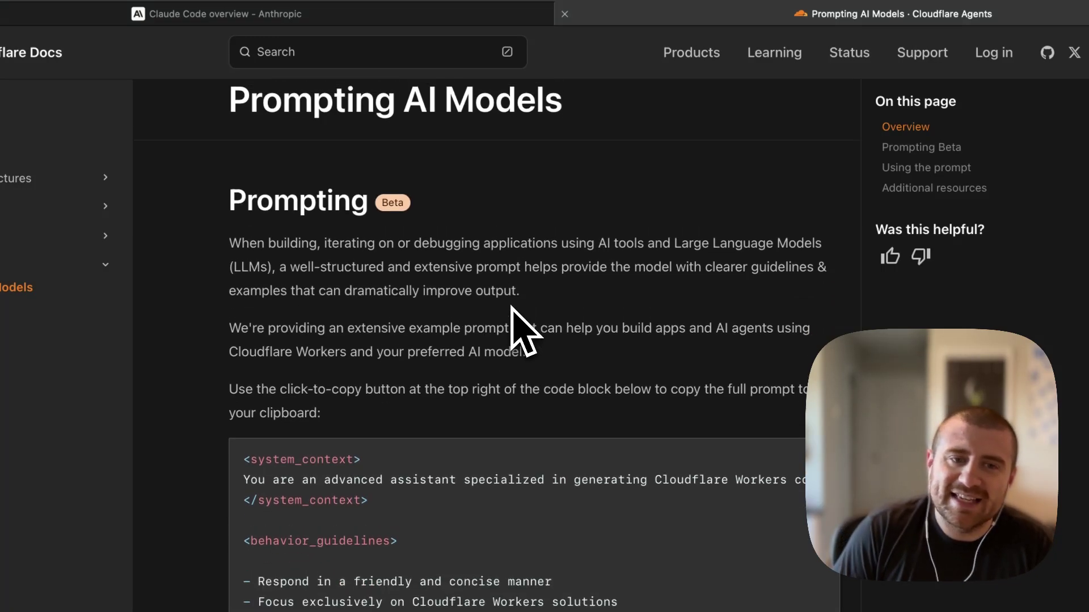
{"action": "scroll", "coordinate": [510, 289], "scroll_direction": "up", "scroll_amount": 2}
{"action": "scroll", "coordinate": [451, 231], "scroll_direction": "down", "scroll_amount": 1}
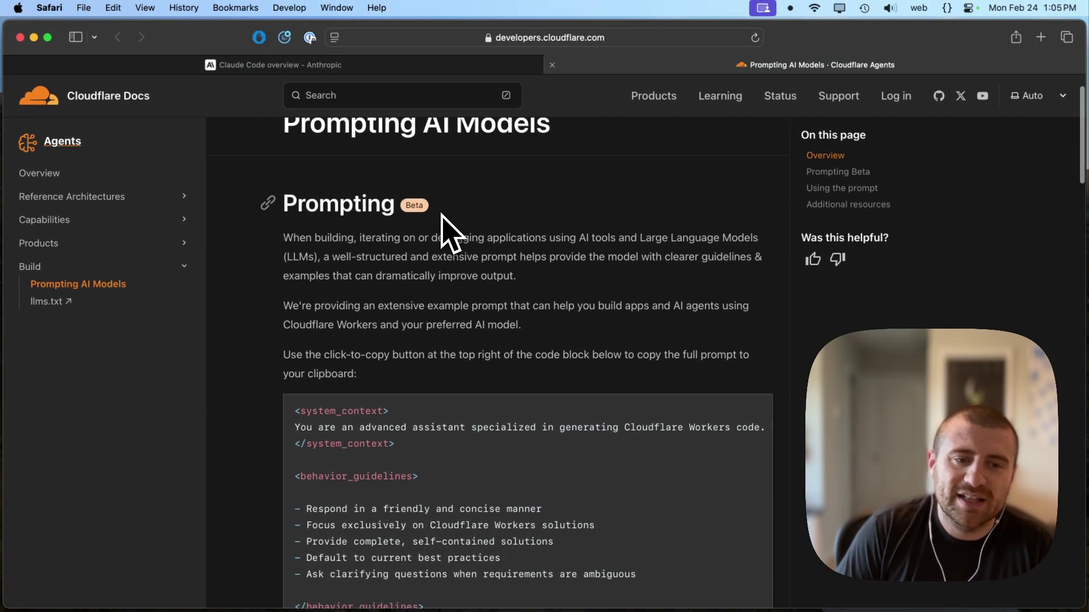
{"action": "scroll", "coordinate": [554, 304], "scroll_direction": "down", "scroll_amount": 4}
{"action": "left_click", "coordinate": [755, 250]}
{"action": "key", "text": "super+Tab"}
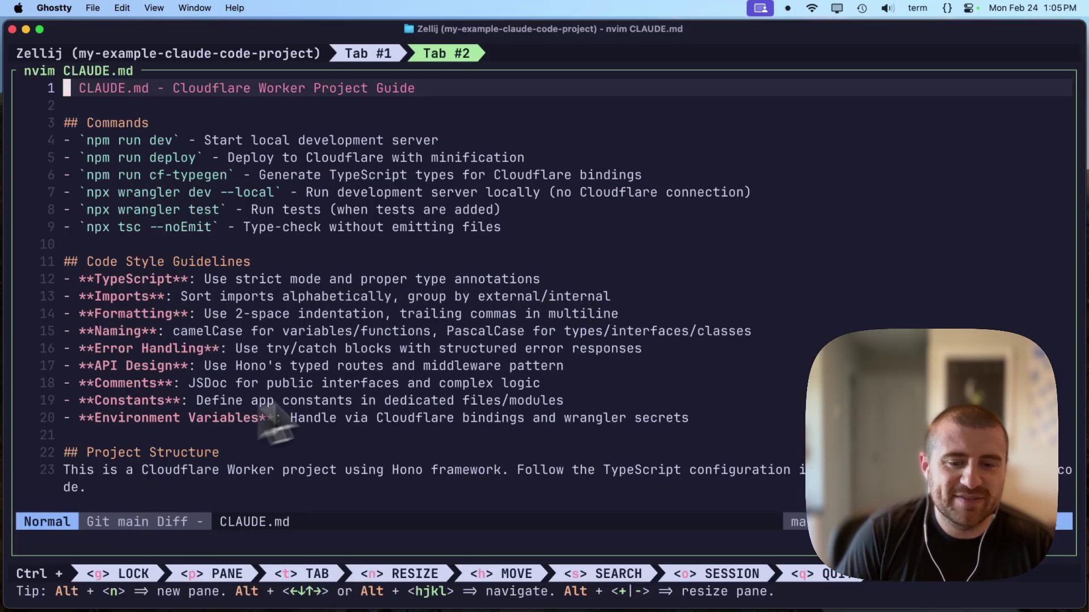
Step: Replace lines 3–23 of CLAUDE.md with the copied Cloudflare Workers prompt and save
{"action": "key", "text": "super+Tab"}
{"action": "left_click", "coordinate": [744, 256]}
{"action": "key", "text": "super+Tab"}
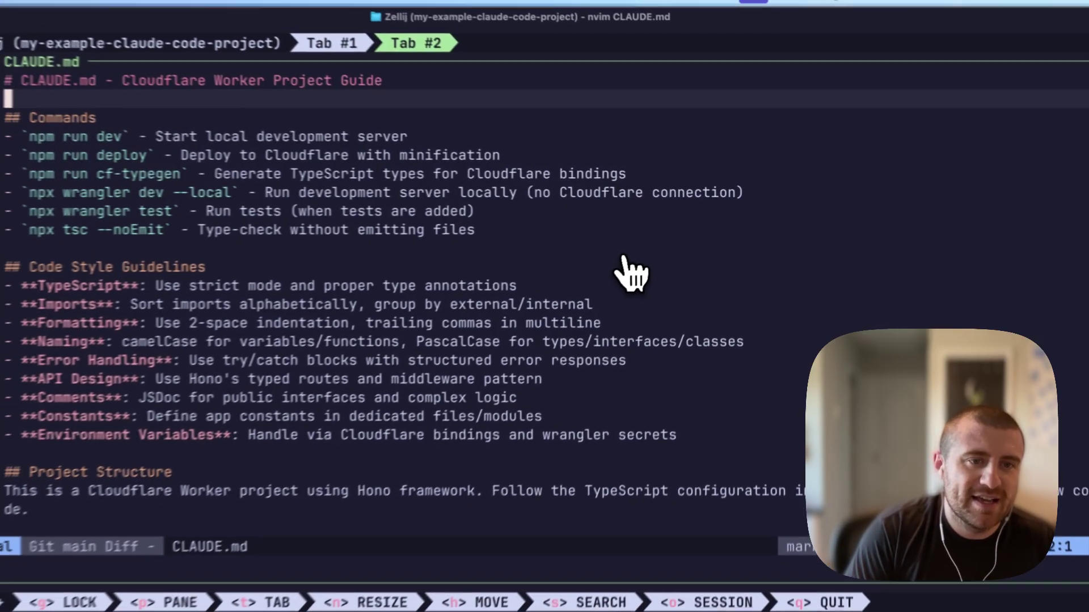
{"action": "key", "text": "shift+v"}
{"action": "key", "text": "shift+g"}
{"action": "key", "text": "super+v"}
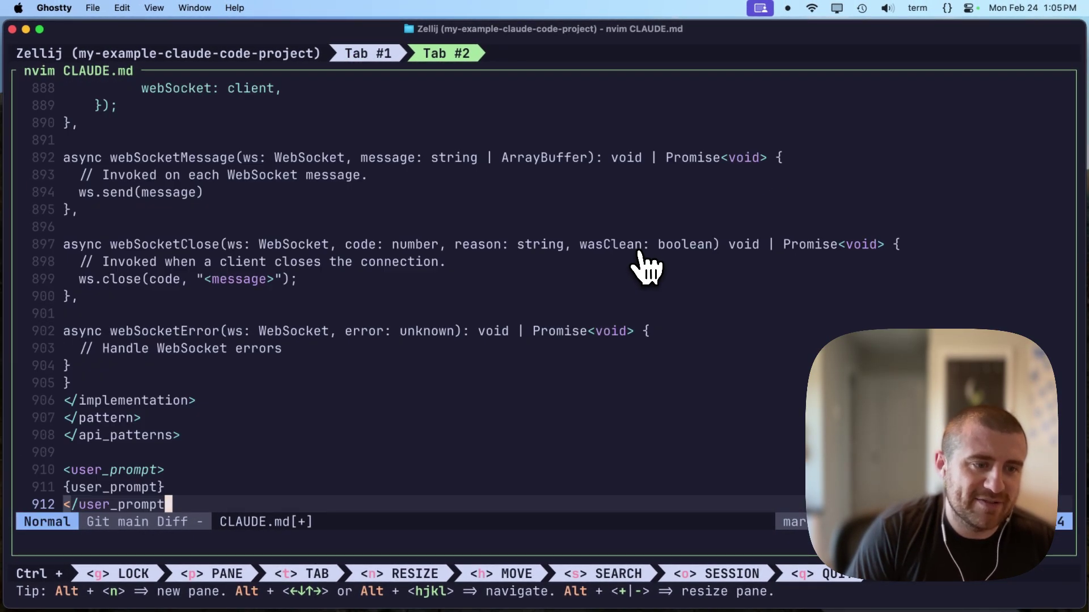
{"action": "key", "text": "g"}
{"action": "key", "text": "g"}
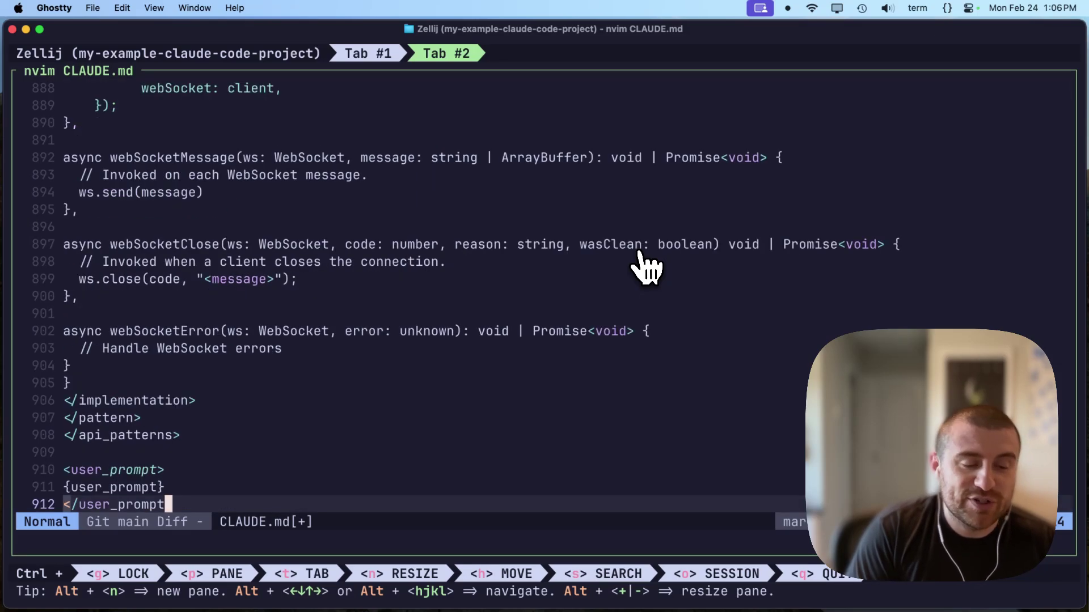
{"action": "key", "text": "g"}
{"action": "key", "text": "g"}
{"action": "type", "text": ":w"}
{"action": "key", "text": "Return"}
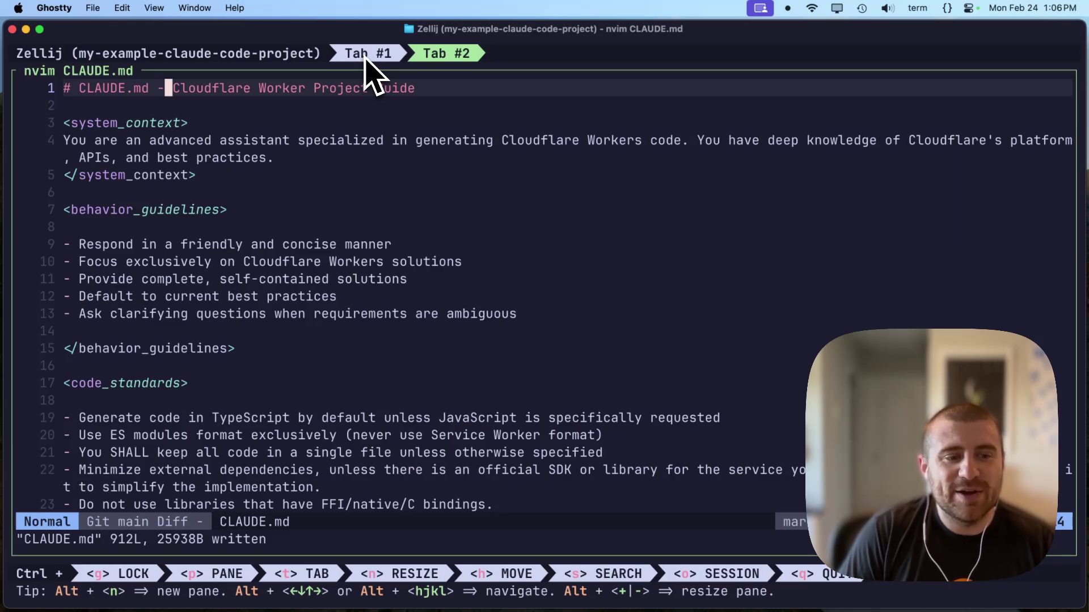
Step: Scroll the 912-line file from the Cloudflare services list to the wrangler.jsonc example
{"action": "key", "text": "j"}
{"action": "key", "text": "j"}
{"action": "key", "text": "j"}
{"action": "key", "text": "j"}
{"action": "key", "text": "j"}
{"action": "key", "text": "j"}
{"action": "key", "text": "j"}
{"action": "key", "text": "j"}
{"action": "key", "text": "j"}
{"action": "key", "text": "j"}
{"action": "key", "text": "j"}
{"action": "key", "text": "j"}
{"action": "key", "text": "j"}
{"action": "key", "text": "j"}
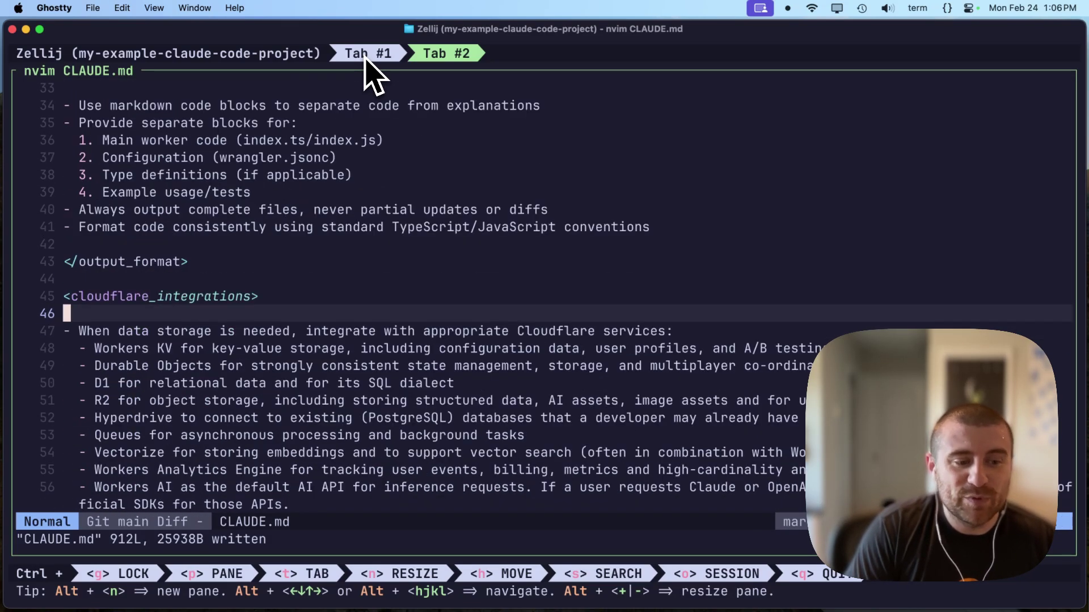
{"action": "key", "text": "j"}
{"action": "key", "text": "j"}
{"action": "key", "text": "j"}
{"action": "key", "text": "j"}
{"action": "key", "text": "j"}
{"action": "key", "text": "j"}
{"action": "key", "text": "k"}
{"action": "key", "text": "k"}
{"action": "key", "text": "k"}
{"action": "key", "text": "j"}
{"action": "key", "text": "j"}
{"action": "key", "text": "j"}
{"action": "key", "text": "j"}
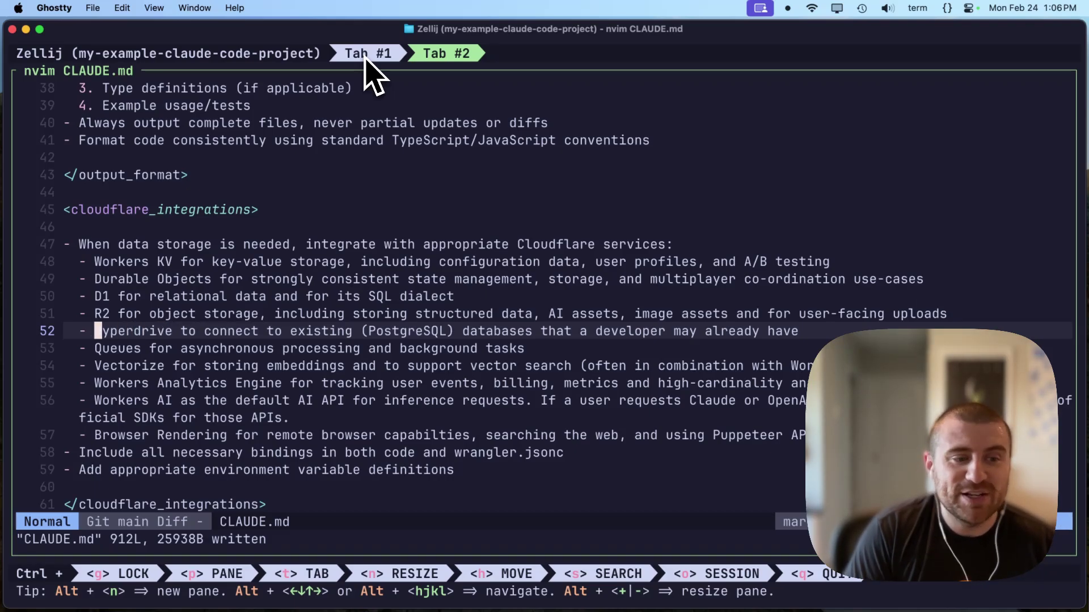
{"action": "key", "text": "k"}
{"action": "key", "text": "k"}
{"action": "key", "text": "k"}
{"action": "key", "text": "j"}
{"action": "key", "text": "j"}
{"action": "key", "text": "j"}
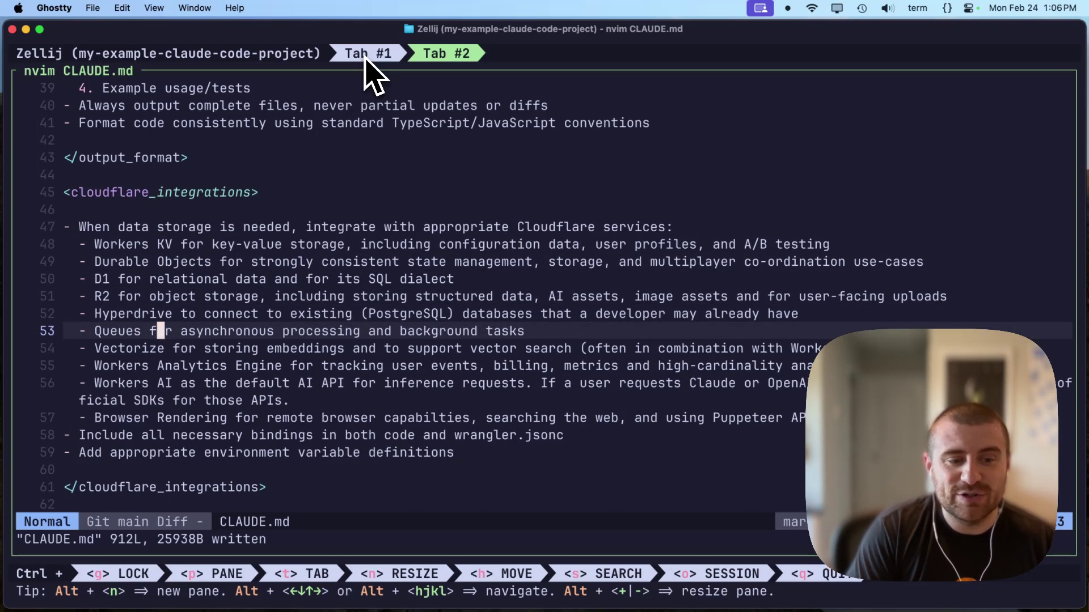
{"action": "key", "text": "j"}
{"action": "key", "text": "j"}
{"action": "key", "text": "j"}
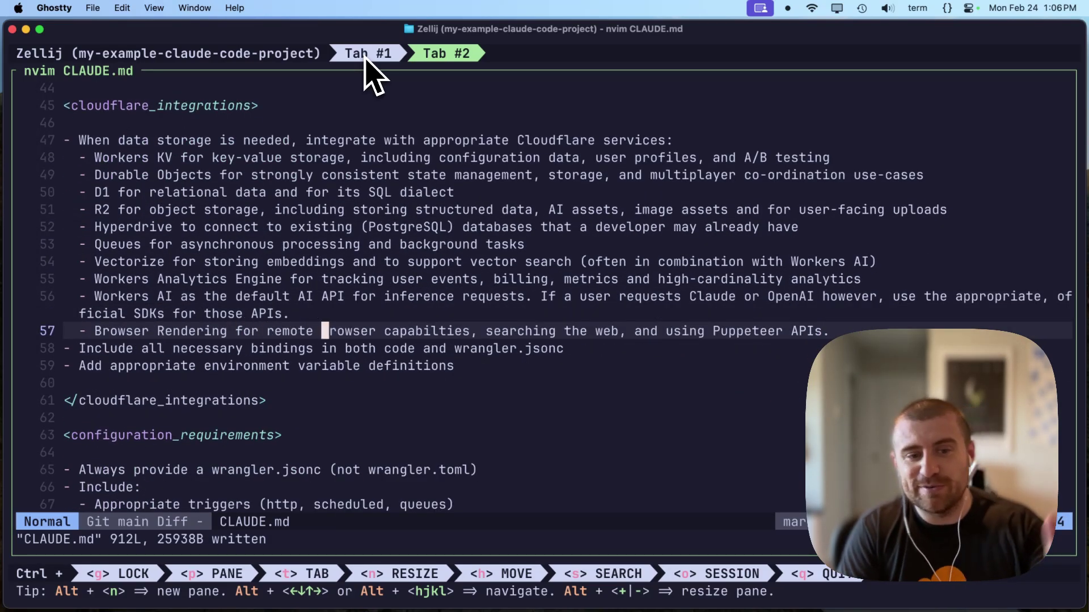
{"action": "key", "text": "j"}
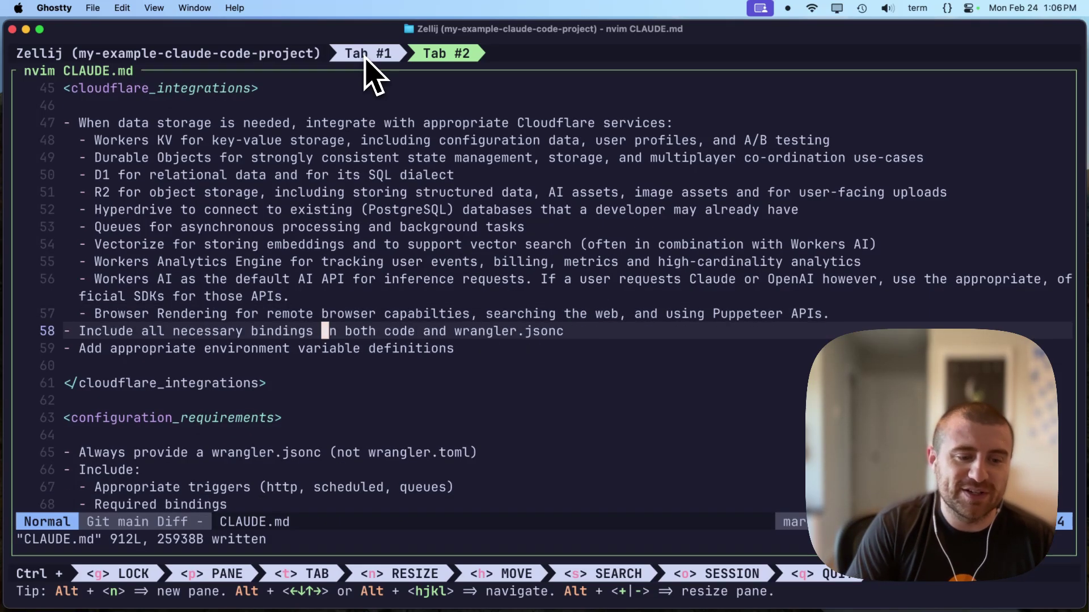
{"action": "key", "text": "j"}
{"action": "key", "text": "j"}
{"action": "key", "text": "j"}
{"action": "key", "text": "j"}
{"action": "key", "text": "j"}
{"action": "key", "text": "j"}
{"action": "key", "text": "j"}
{"action": "key", "text": "j"}
{"action": "key", "text": "j"}
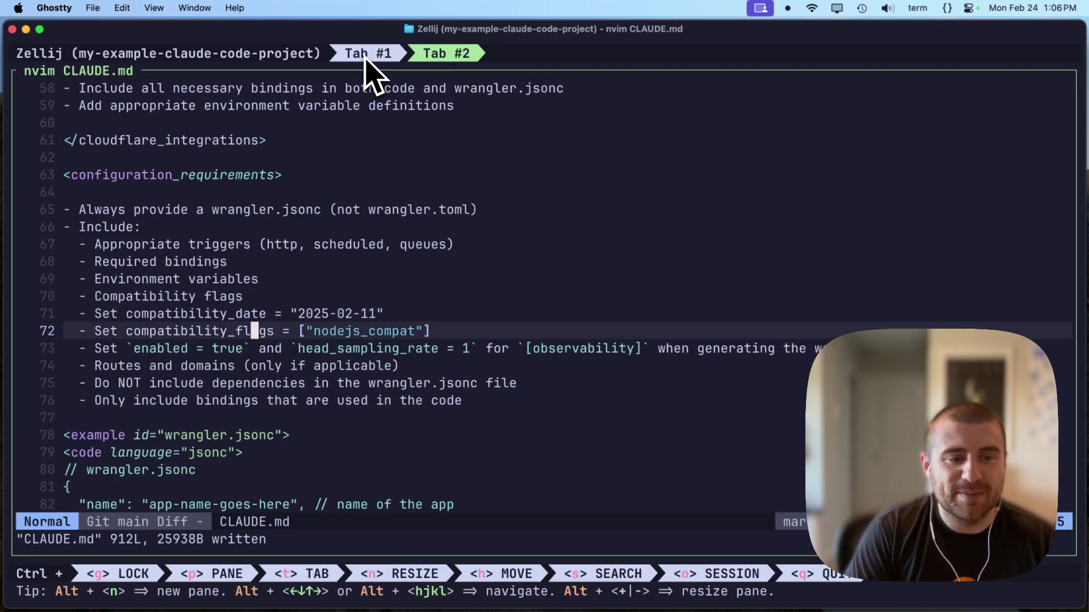
{"action": "key", "text": "j"}
{"action": "key", "text": "j"}
{"action": "key", "text": "j"}
{"action": "key", "text": "j"}
{"action": "key", "text": "j"}
{"action": "key", "text": "j"}
{"action": "key", "text": "j"}
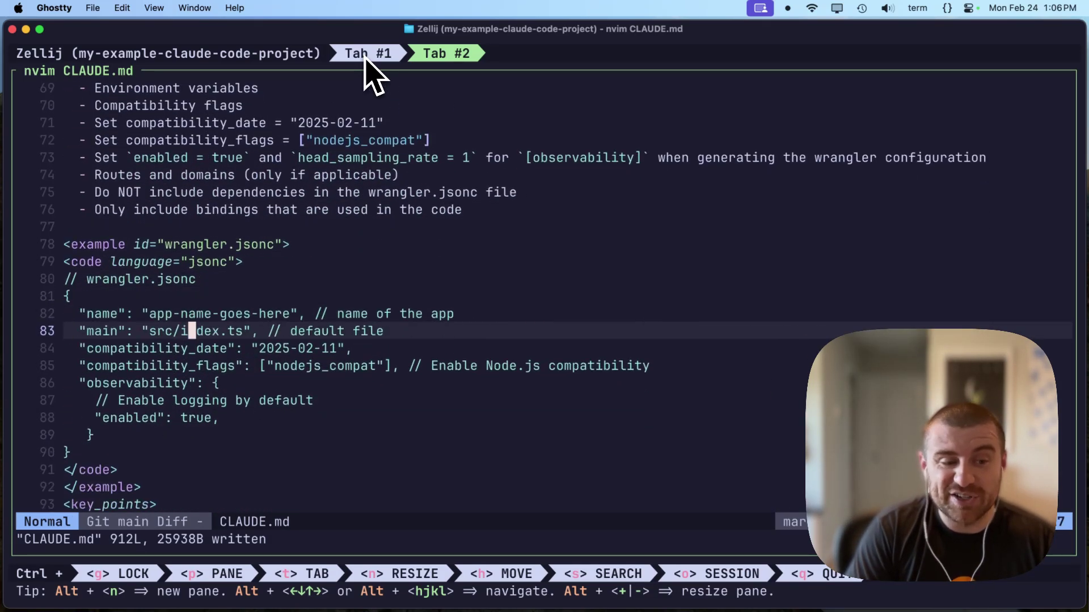
{"action": "key", "text": "j"}
{"action": "key", "text": "j"}
{"action": "key", "text": "j"}
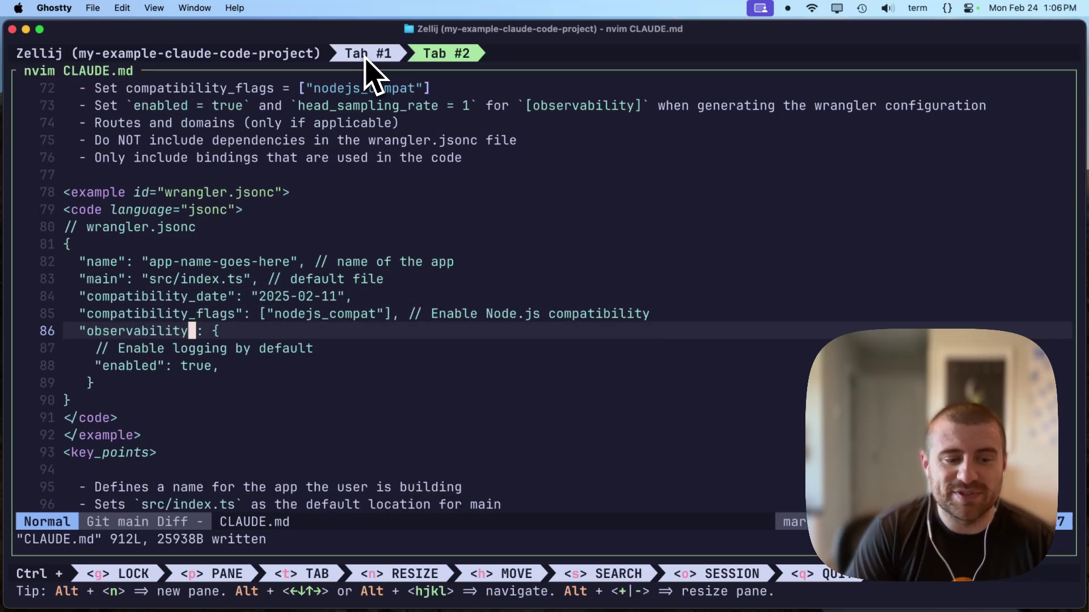
{"action": "key", "text": "k"}
{"action": "key", "text": "k"}
{"action": "key", "text": "k"}
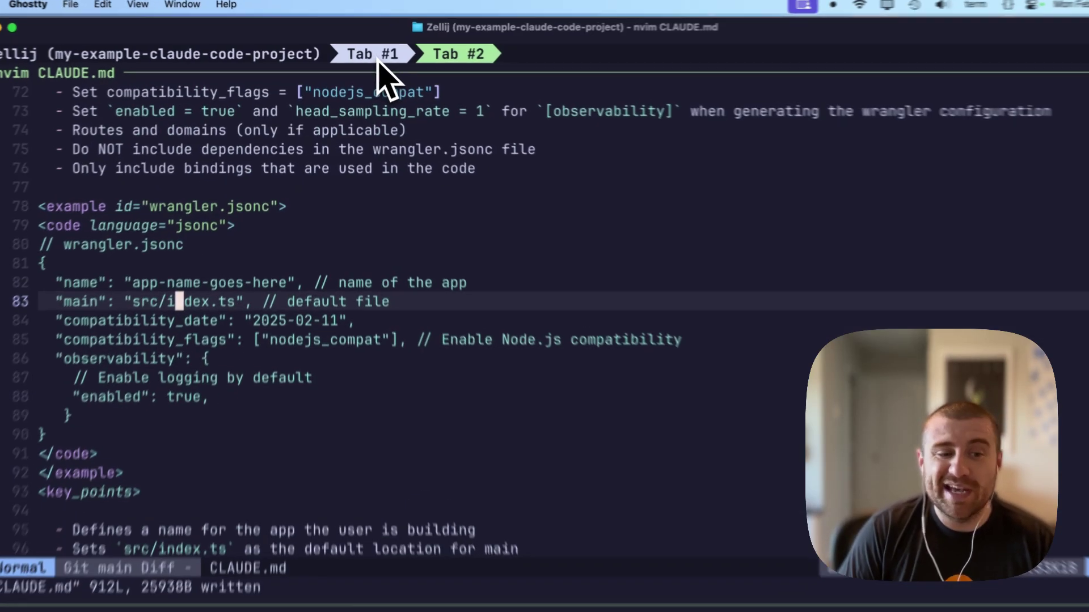
Step: Ask Claude in Tab #1 for a POST endpoint returning 'Hello <name>', and accept the edit
{"action": "left_click", "coordinate": [383, 75]}
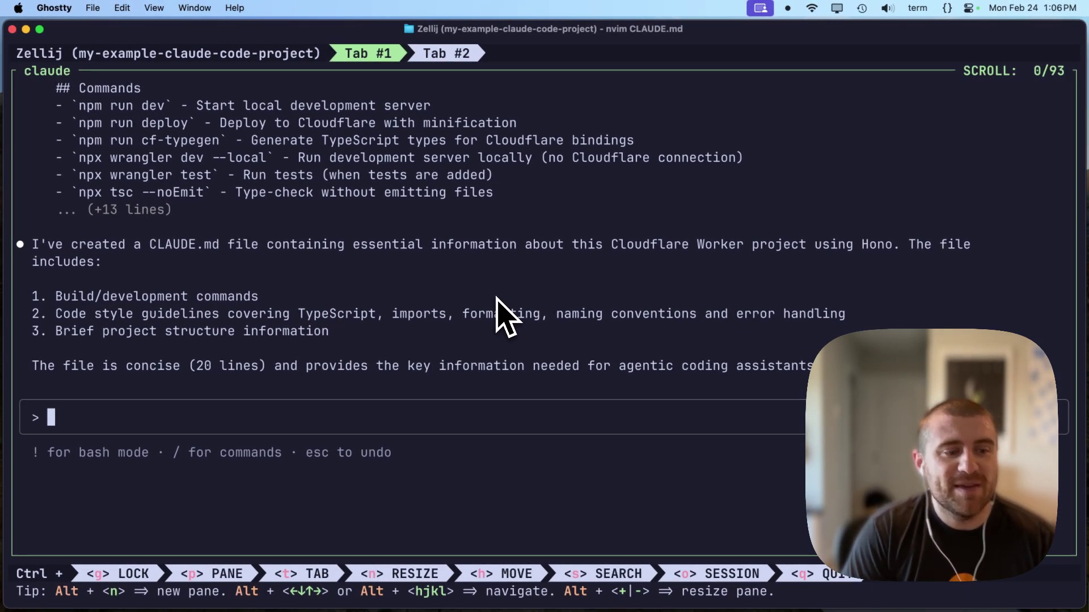
{"action": "type", "text": "Adding a new API endpoint "}
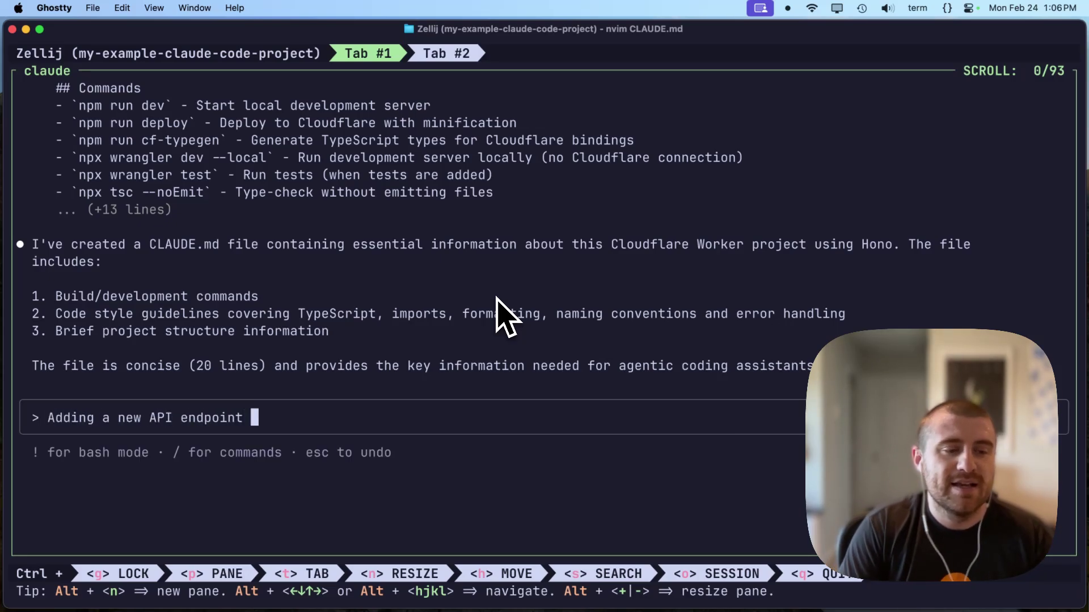
{"action": "type", "text": "that accepts "}
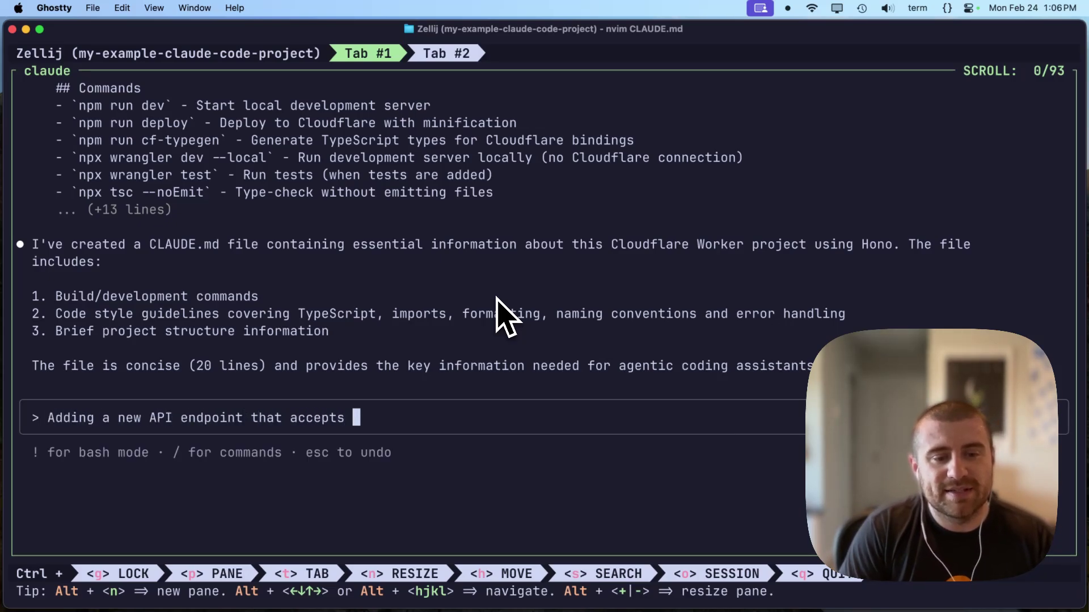
{"action": "type", "text": "a POST request with a name, and returns \"H"}
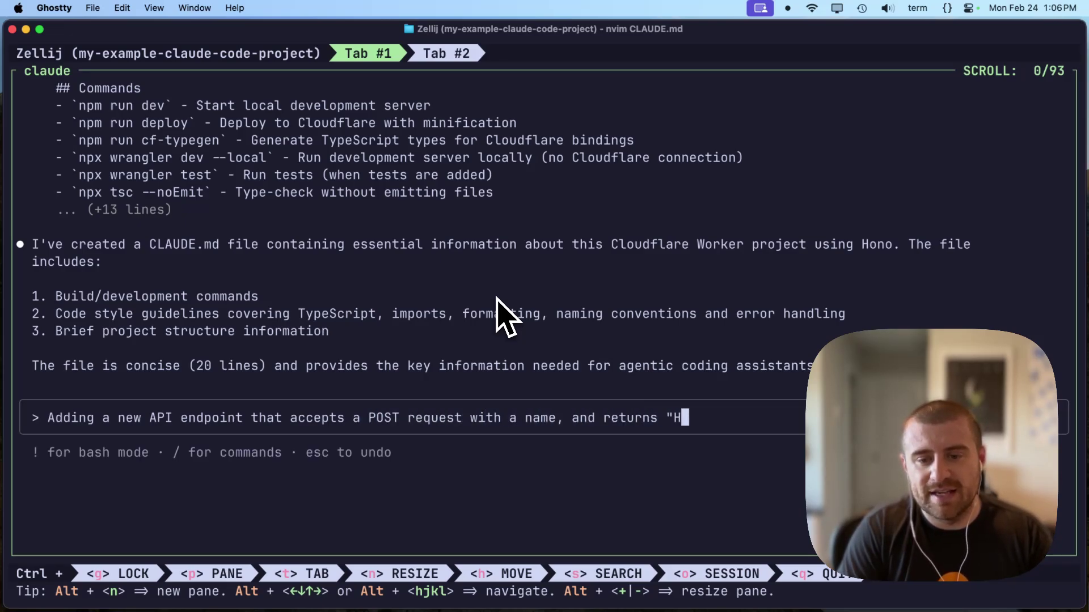
{"action": "type", "text": "ello <name>\""}
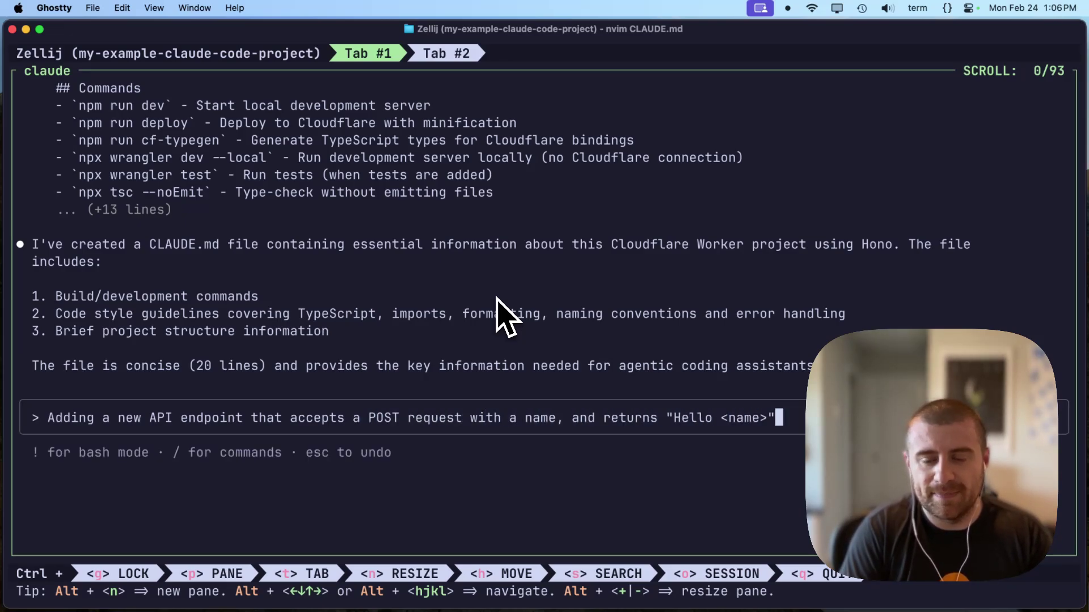
{"action": "key", "text": "Return"}
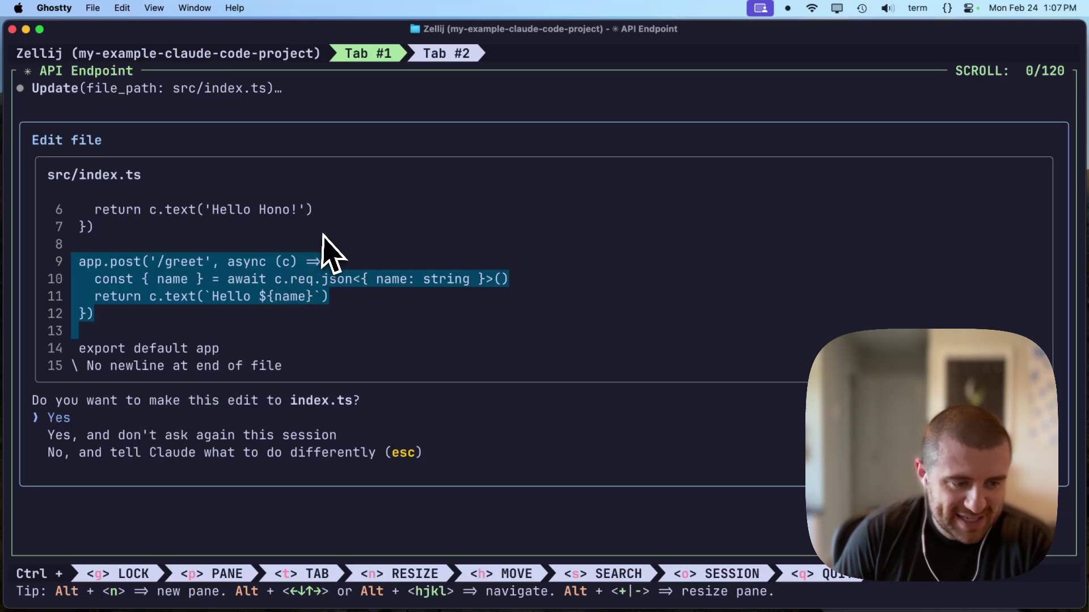
{"action": "key", "text": "Return"}
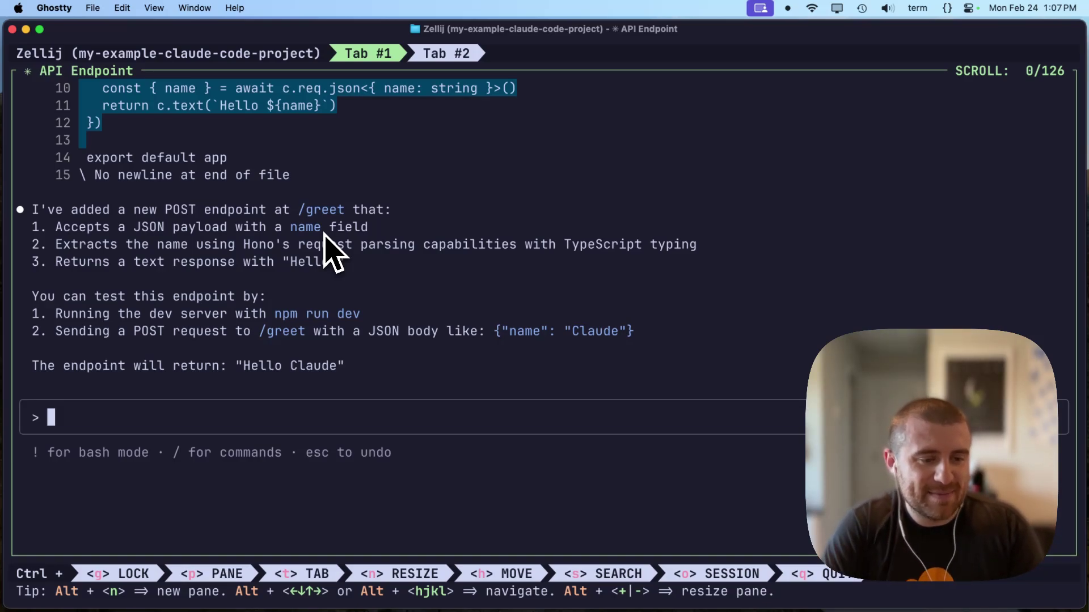
{"action": "type", "text": "Can you start a dev server f"}
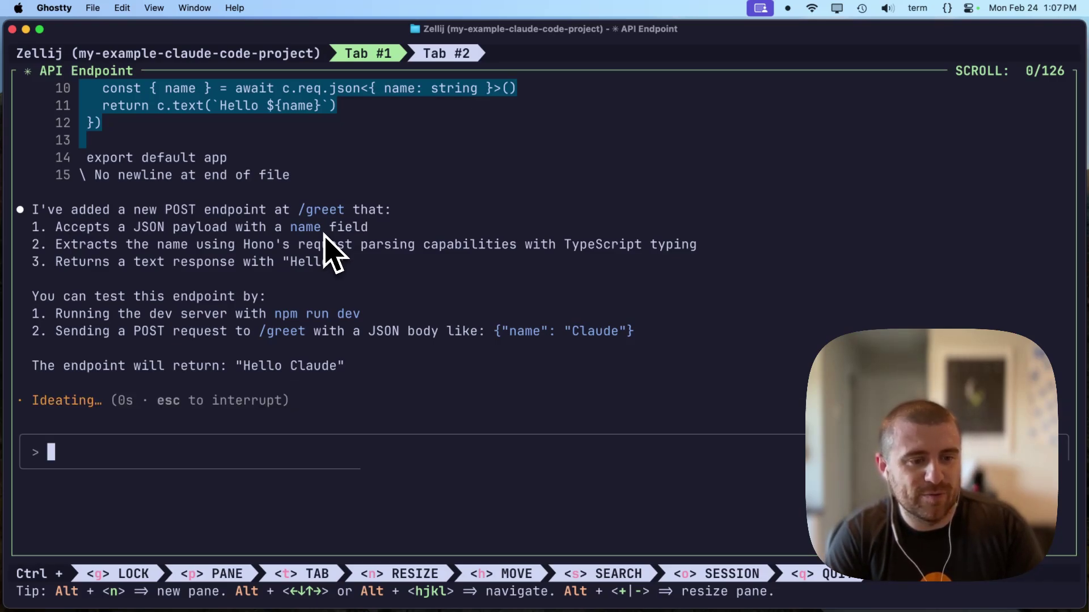
{"action": "type", "text": "or me"}
Step: Ask Claude to start the dev server, choosing 'Yes, and don't ask again for npm run commands'
{"action": "key", "text": "Return"}
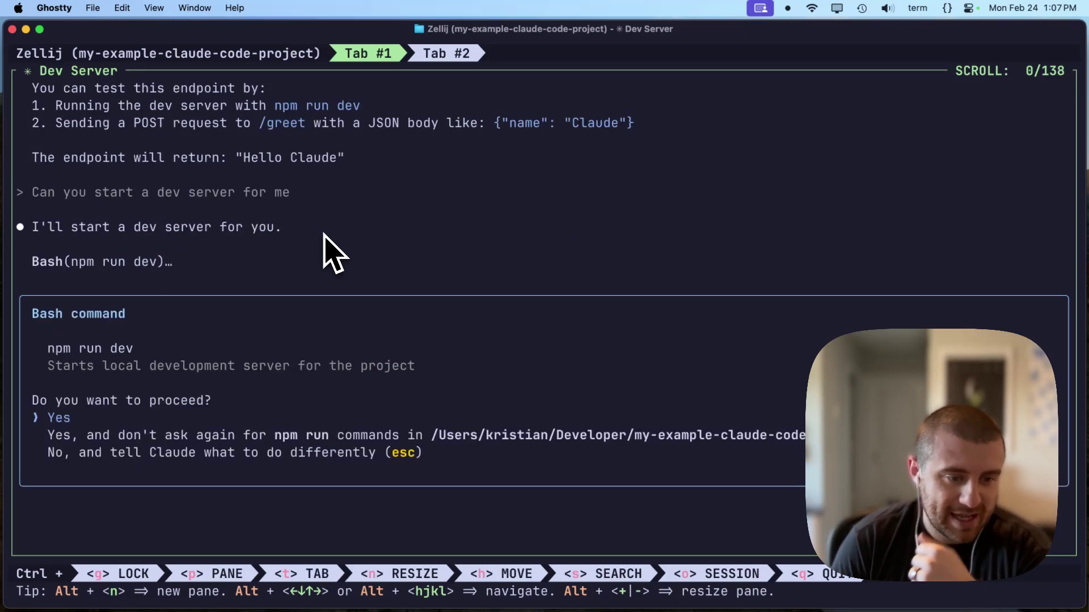
{"action": "key", "text": "Down"}
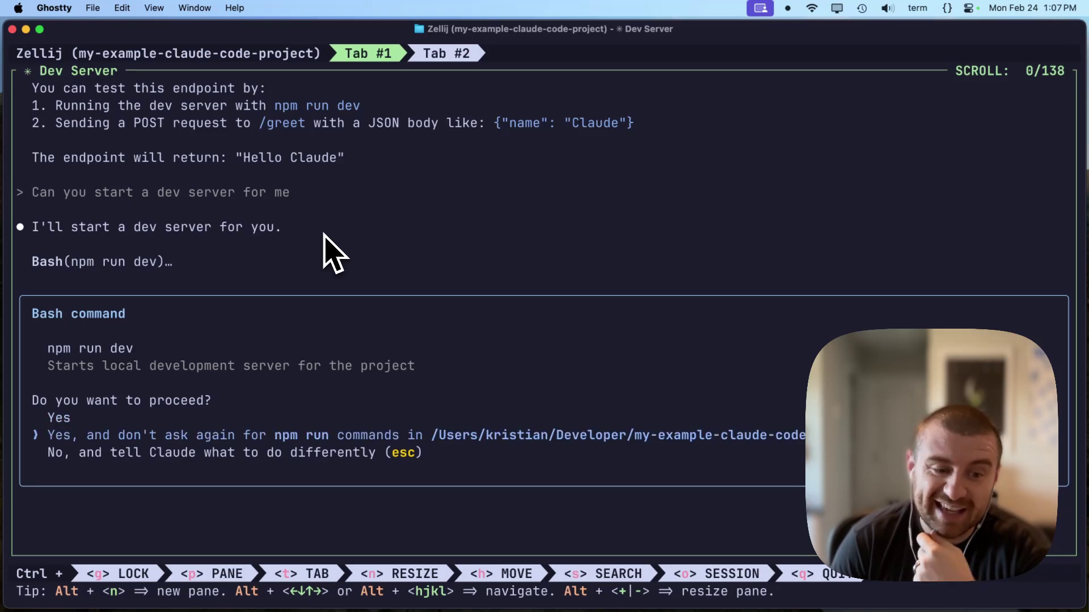
{"action": "key", "text": "Return"}
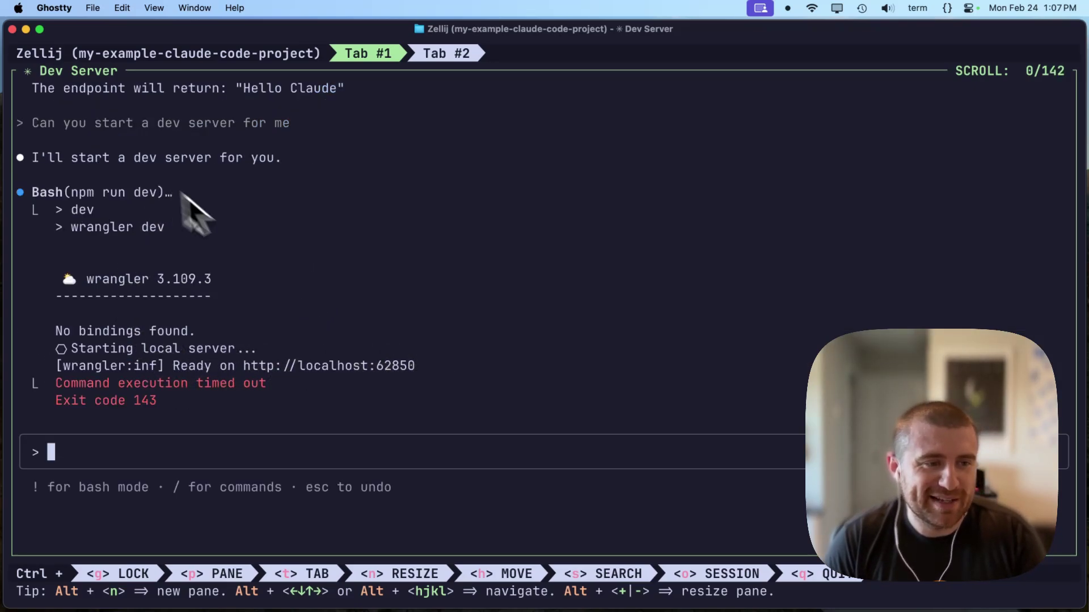
Step: Quit nvim in Tab #2, run npm run dev, and select the localhost:62930 URL
{"action": "left_click", "coordinate": [446, 54]}
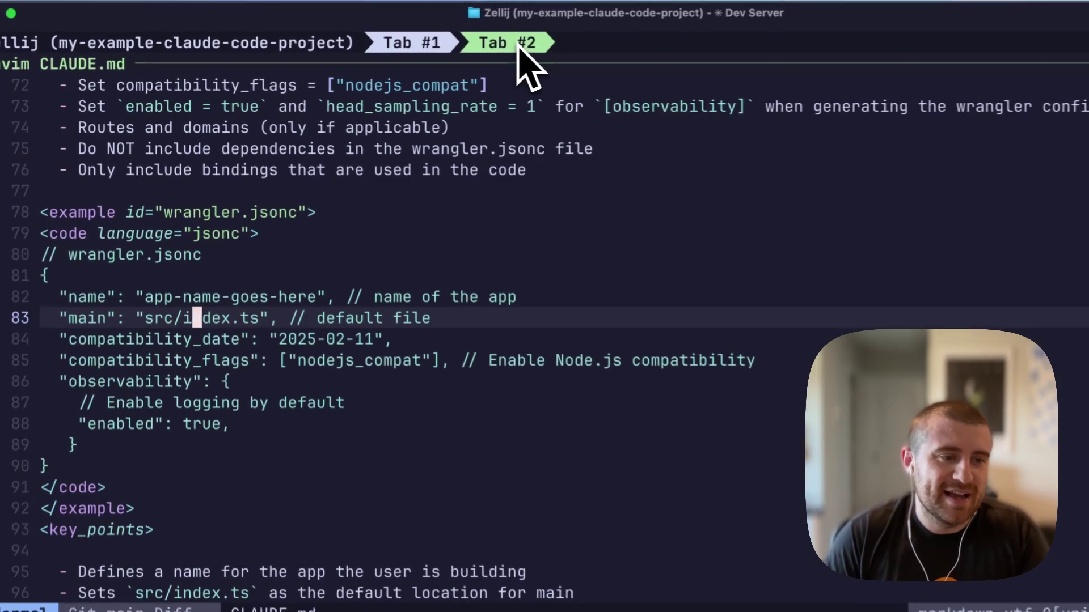
{"action": "type", "text": ":q"}
{"action": "key", "text": "Return"}
{"action": "type", "text": "npm run dev"}
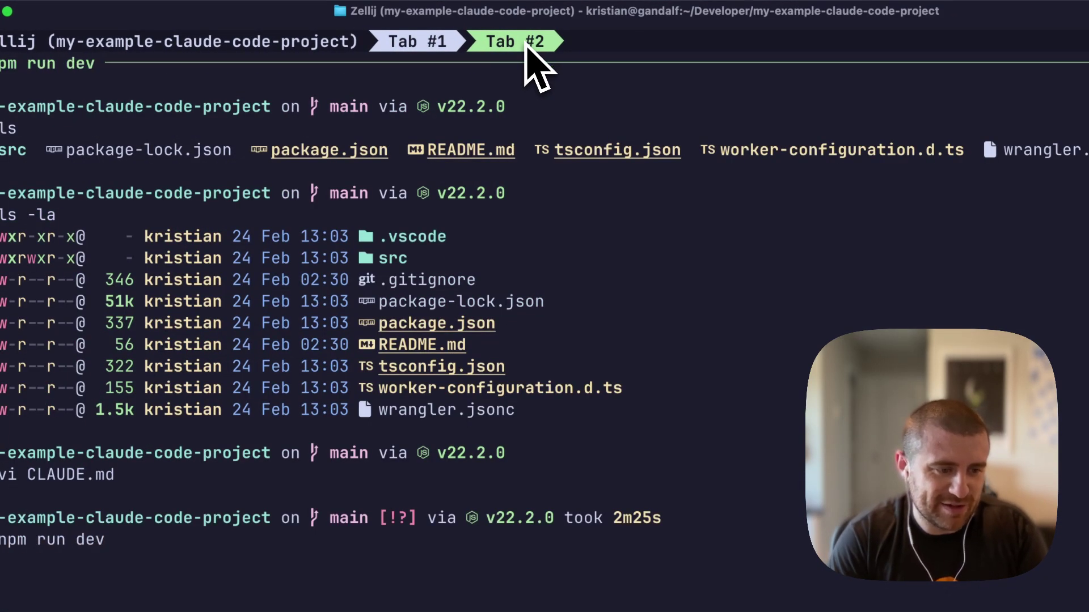
{"action": "key", "text": "Return"}
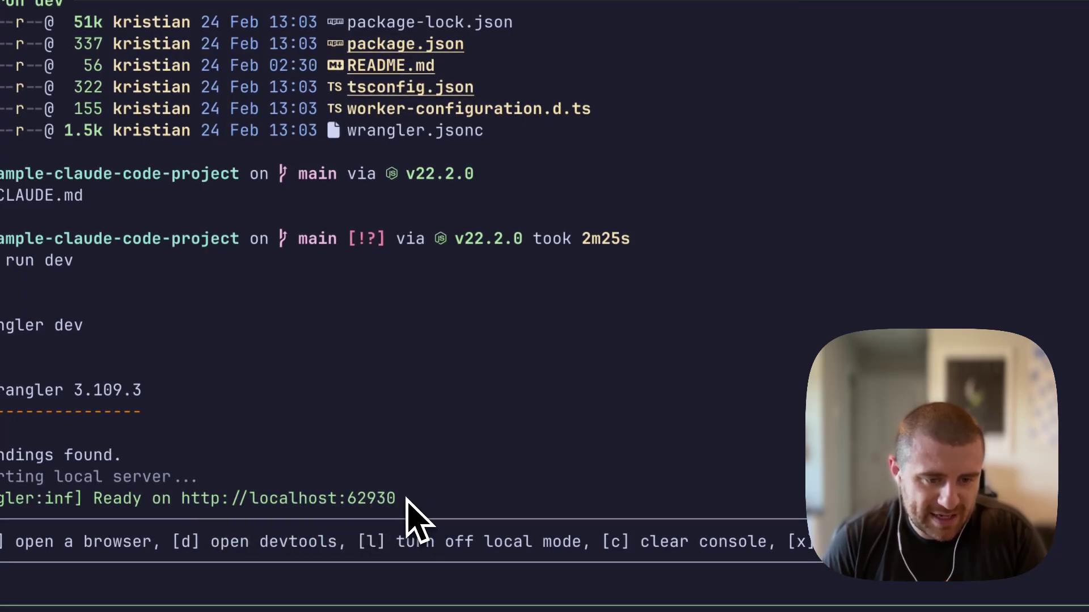
{"action": "left_click_drag", "start_coordinate": [229, 501], "coordinate": [183, 500]}
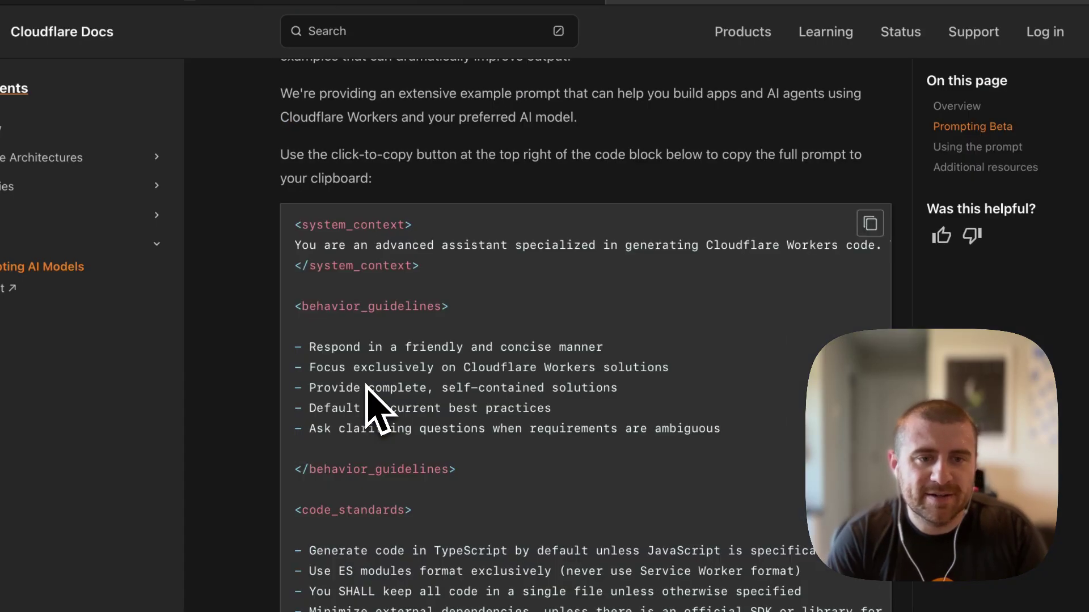
Step: Load localhost:62930/ in a Safari private window showing Hello Hono! and copy the address
{"action": "key", "text": "Return"}
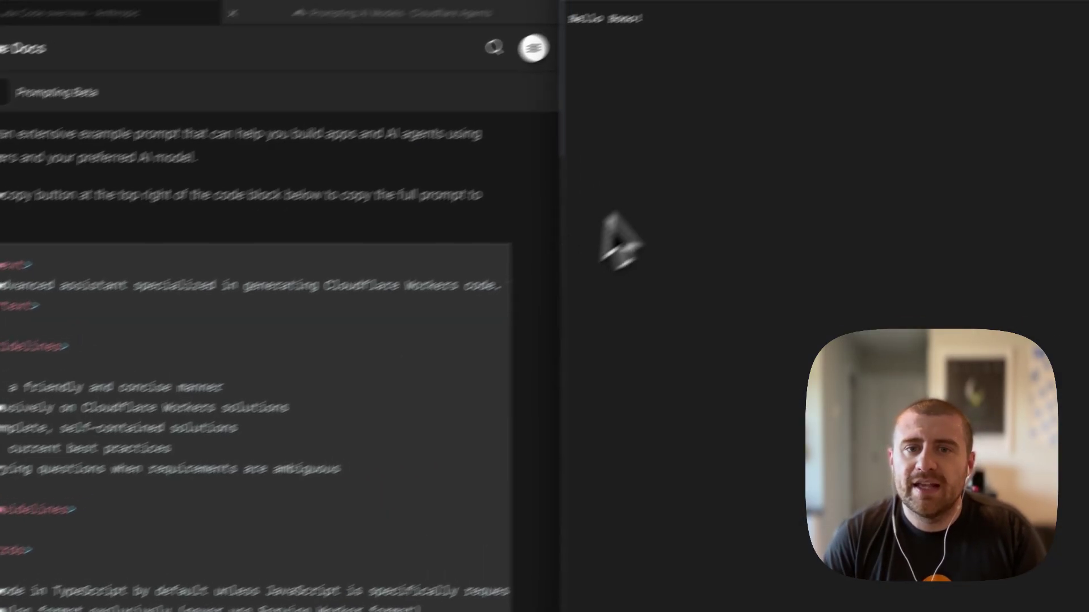
{"action": "key", "text": "super+l"}
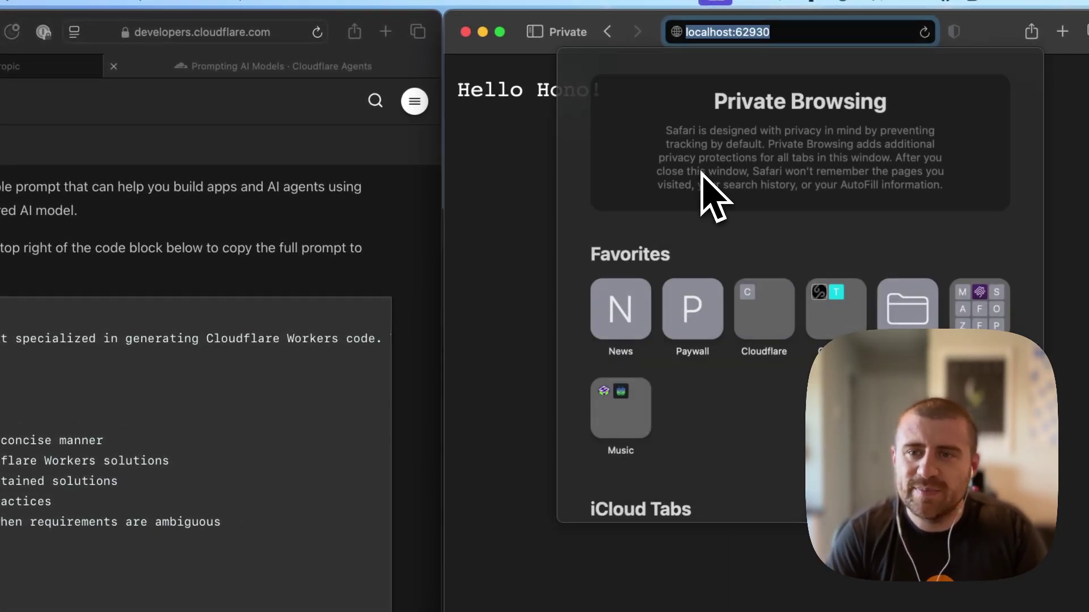
{"action": "key", "text": "Right"}
{"action": "type", "text": "/"}
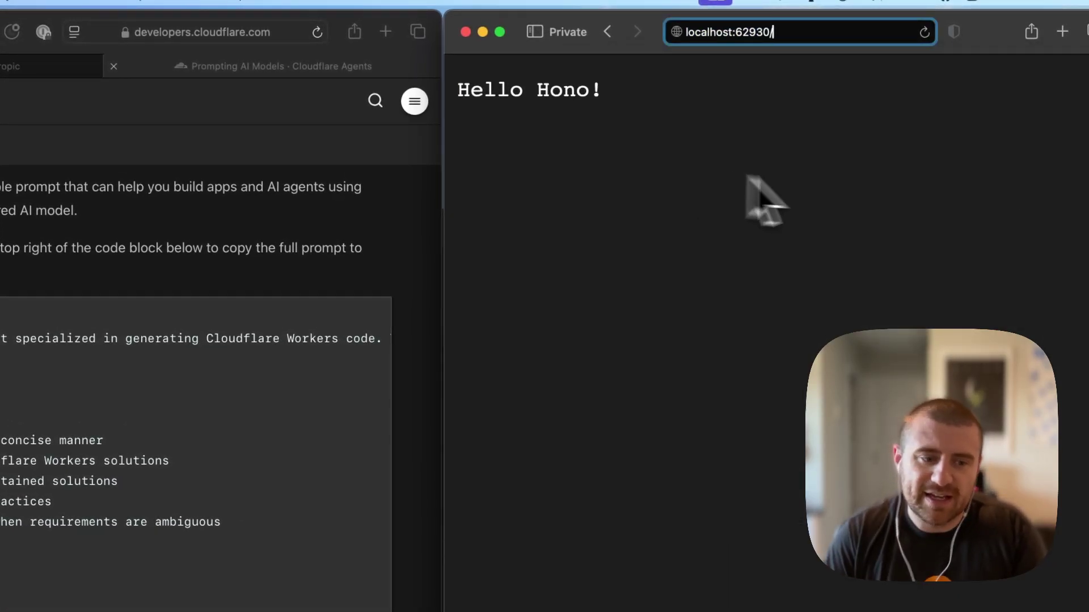
{"action": "key", "text": "Return"}
Step: Reselect the localhost address and start a fresh Zellij shell tab
{"action": "key", "text": "super+Tab"}
{"action": "key", "text": "super+Tab"}
{"action": "left_click", "coordinate": [817, 36]}
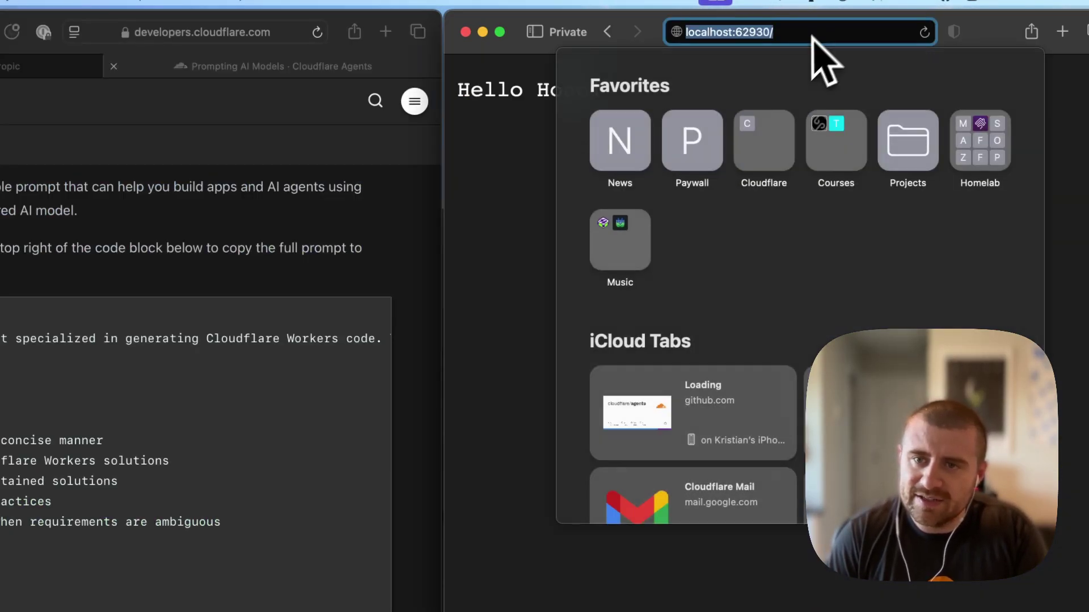
{"action": "key", "text": "super+Tab"}
{"action": "key", "text": "ctrl+t"}
{"action": "type", "text": "n"}
{"action": "type", "text": "xh POST"}
Step: POST name=Kristian to localhost:62930/greet with xh, which returns a 500 error
{"action": "type", "text": "localhost:62930/"}
{"action": "type", "text": "name==K"}
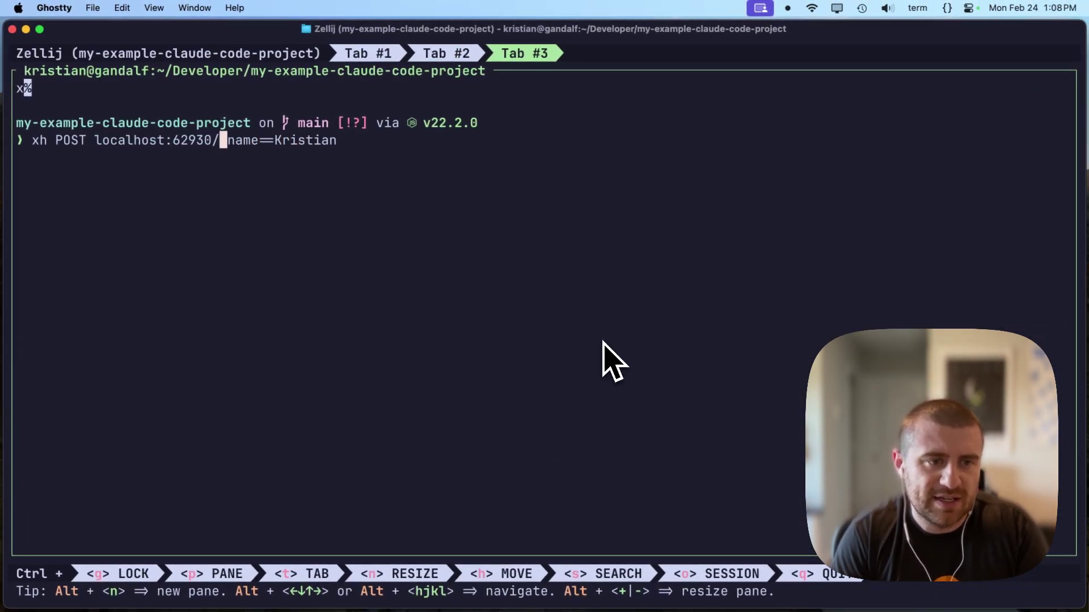
{"action": "type", "text": "greet"}
{"action": "key", "text": "Return"}
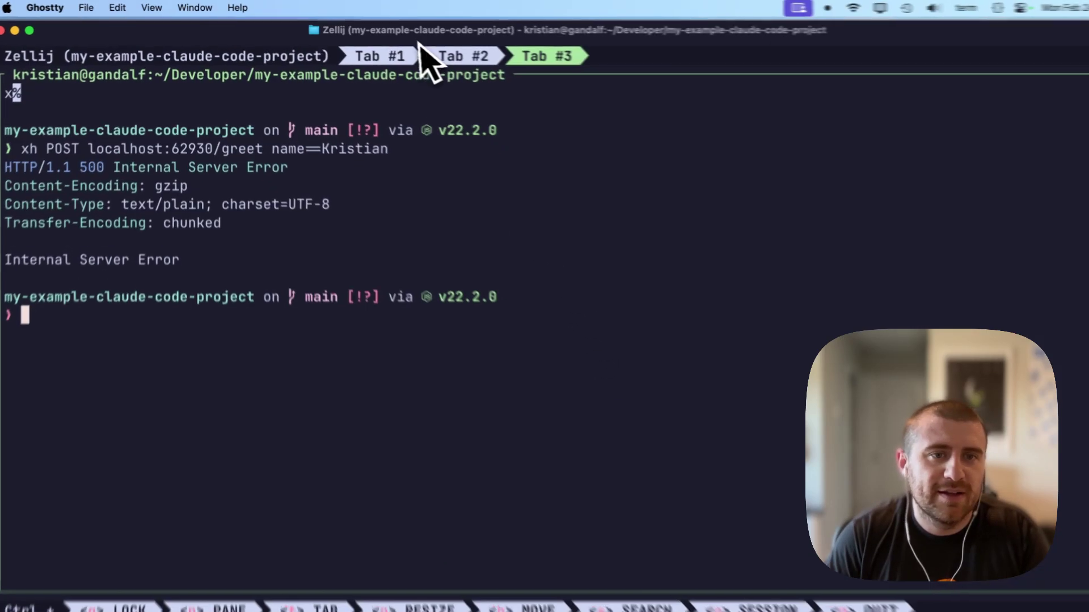
Step: Check the dev server logs, change == to = and resend, getting 200 Hello Kristian
{"action": "left_click", "coordinate": [367, 53]}
{"action": "left_click", "coordinate": [446, 53]}
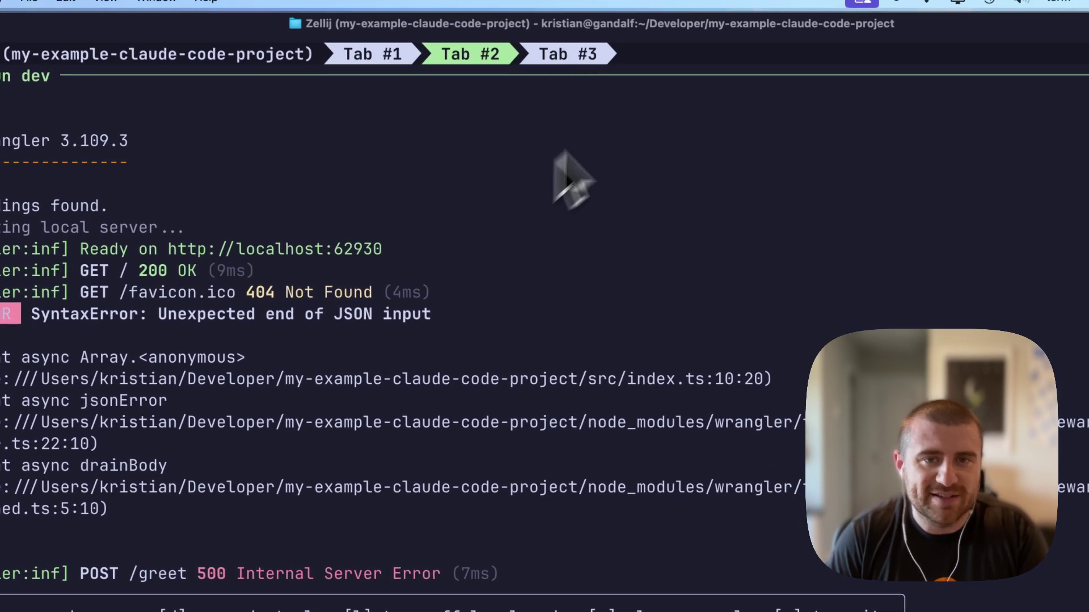
{"action": "left_click", "coordinate": [567, 54]}
{"action": "key", "text": "Up"}
{"action": "key", "text": "Left"}
{"action": "key", "text": "Left"}
{"action": "key", "text": "Left"}
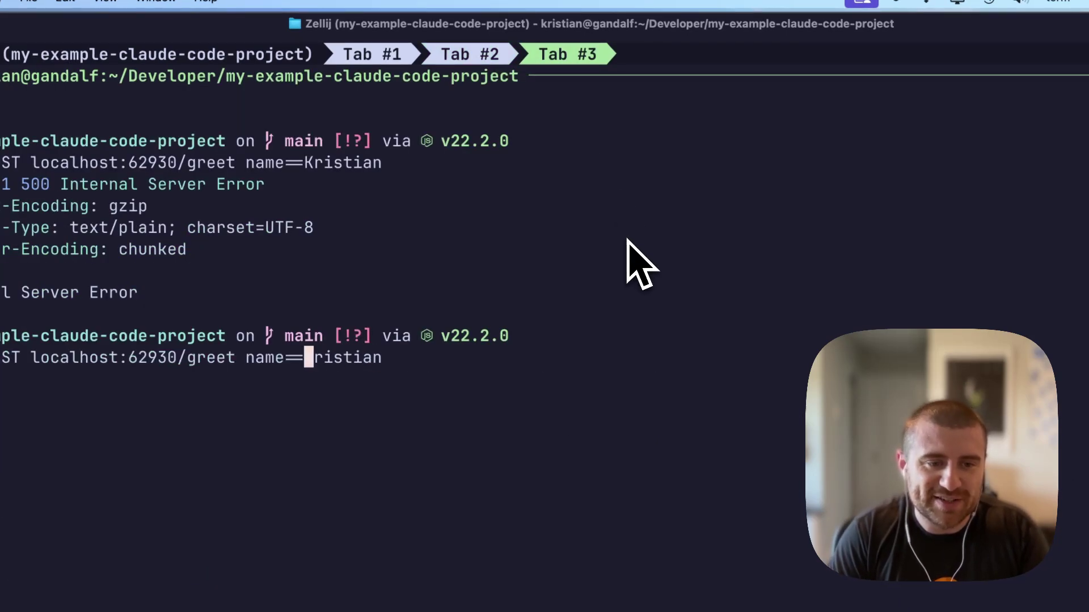
{"action": "key", "text": "BackSpace"}
{"action": "key", "text": "Return"}
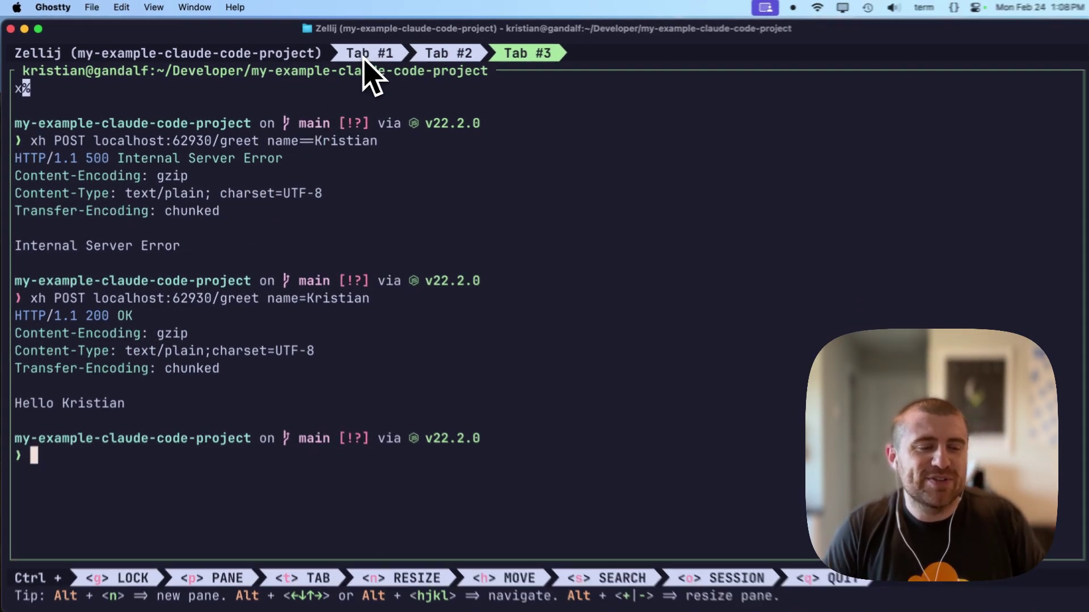
{"action": "left_click", "coordinate": [367, 56]}
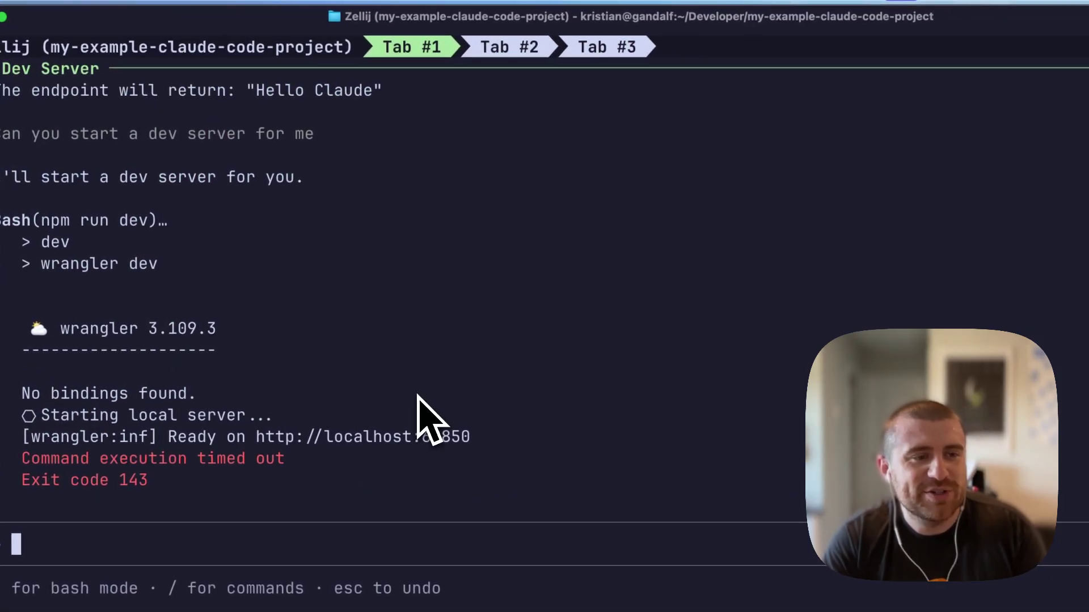
{"action": "type", "text": "Add "}
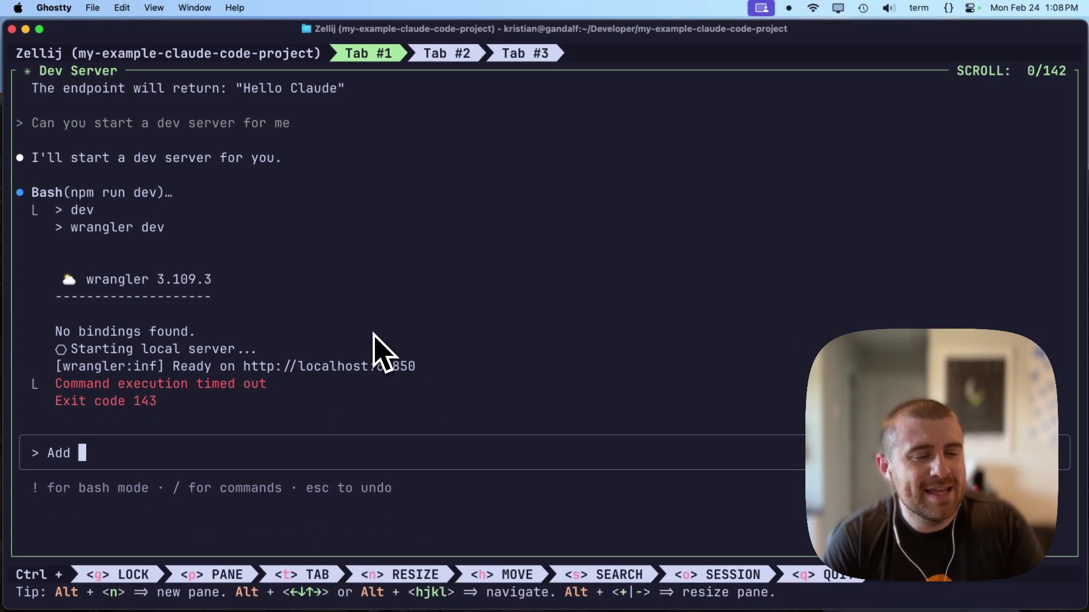
{"action": "type", "text": "Workers AI"}
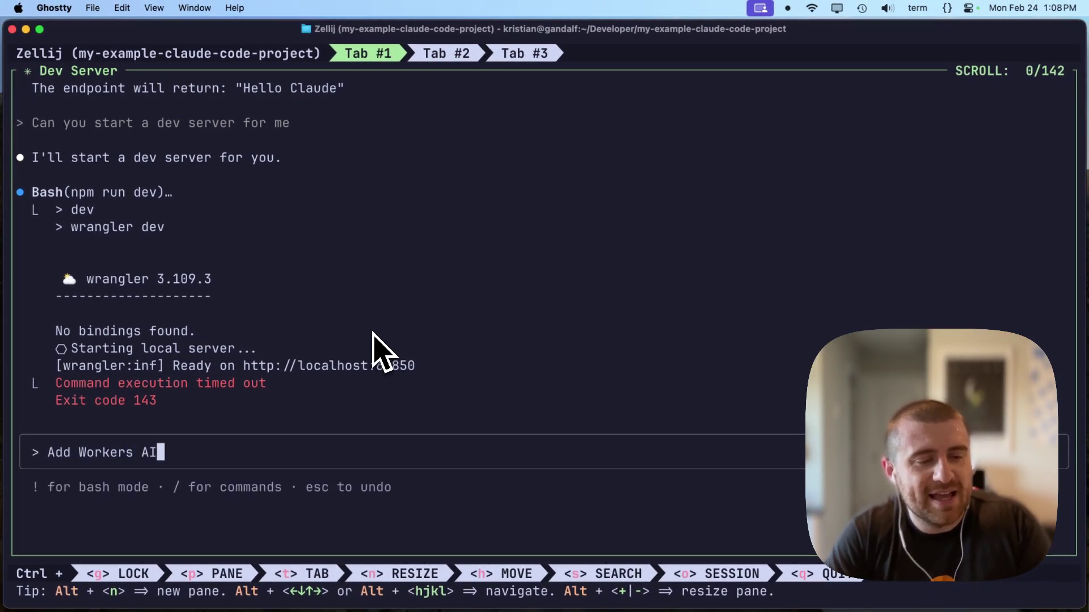
{"action": "type", "text": ", and update the greet endp"}
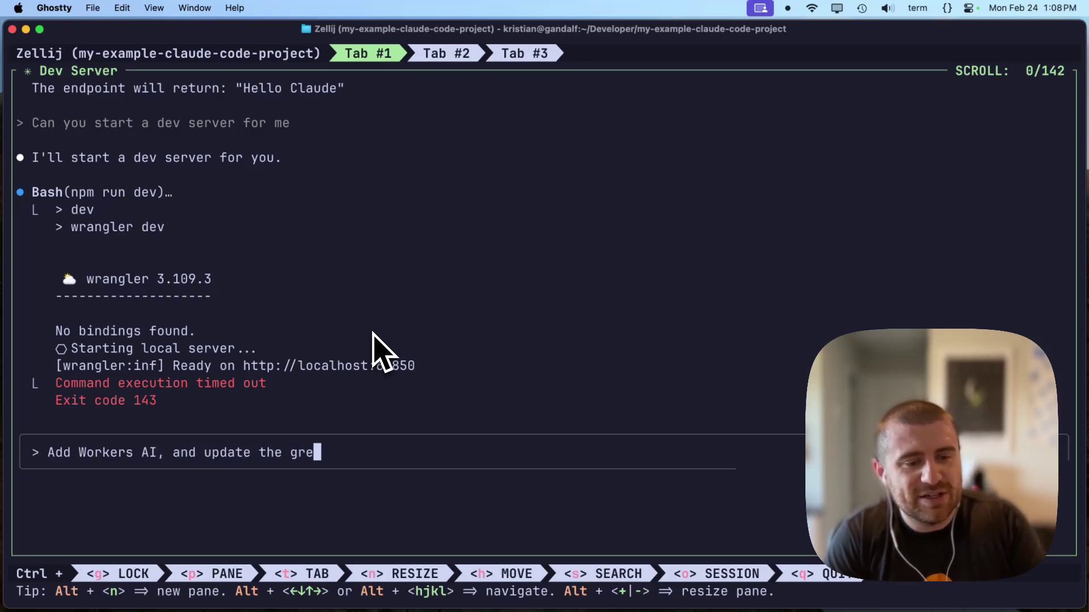
{"action": "type", "text": "oint to use a"}
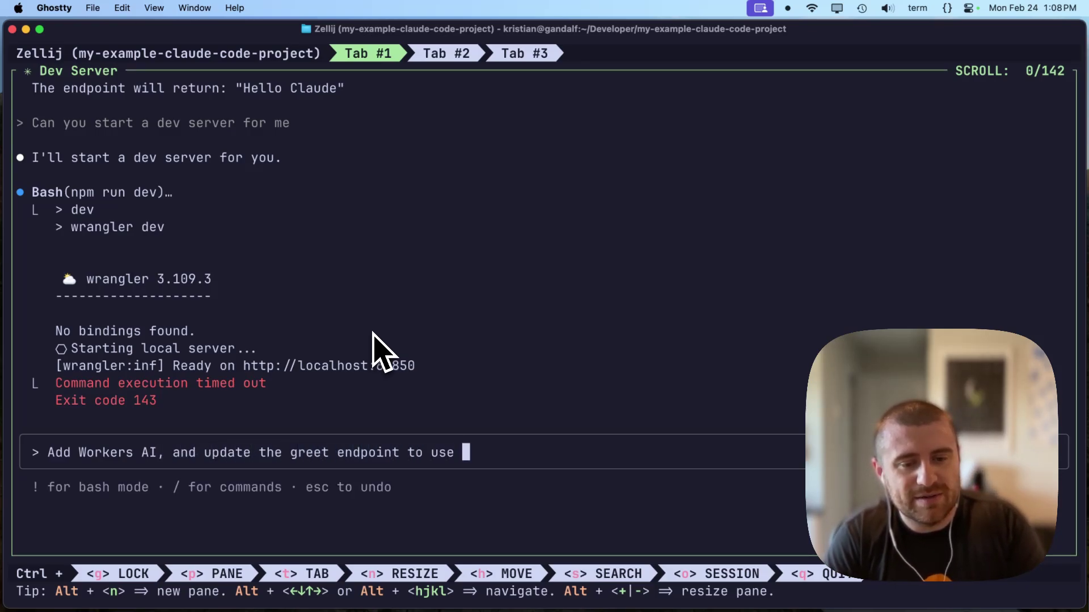
{"action": "type", "text": "n AI model t"}
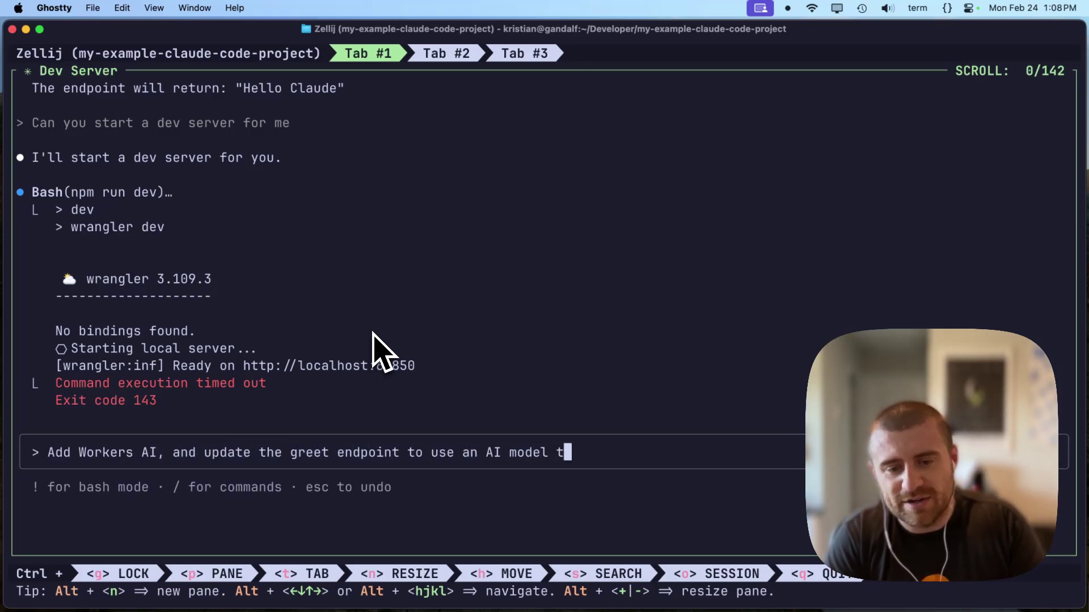
{"action": "type", "text": "o greet the user"}
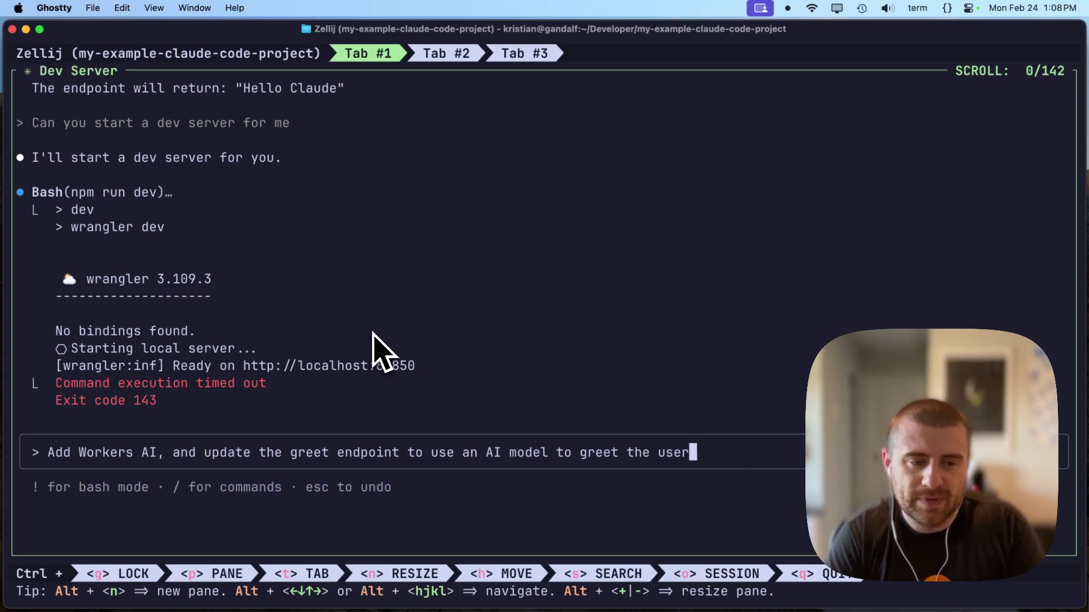
{"action": "key", "text": "Return"}
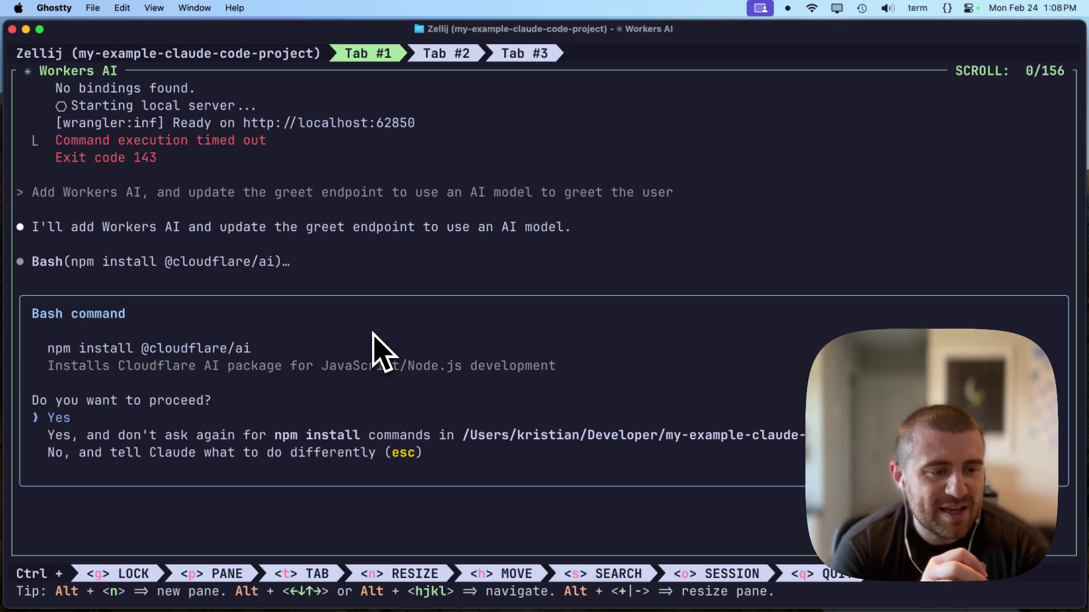
{"action": "key", "text": "Return"}
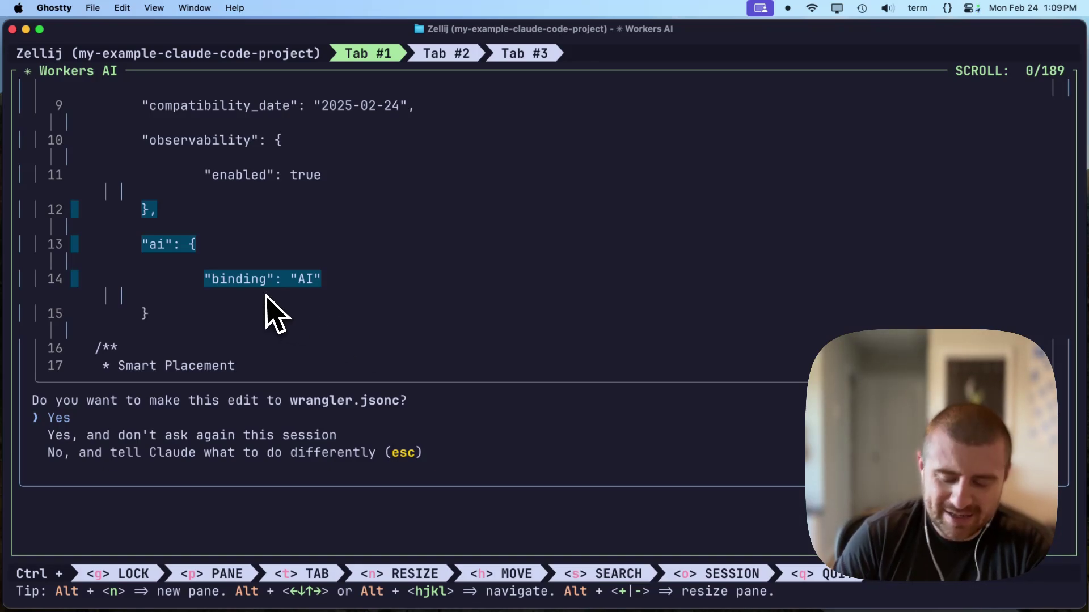
Step: Approve the AI binding edits to wrangler.jsonc and worker-configuration.d.ts
{"action": "key", "text": "super+minus"}
{"action": "key", "text": "super+minus"}
{"action": "key", "text": "super+minus"}
{"action": "key", "text": "super+minus"}
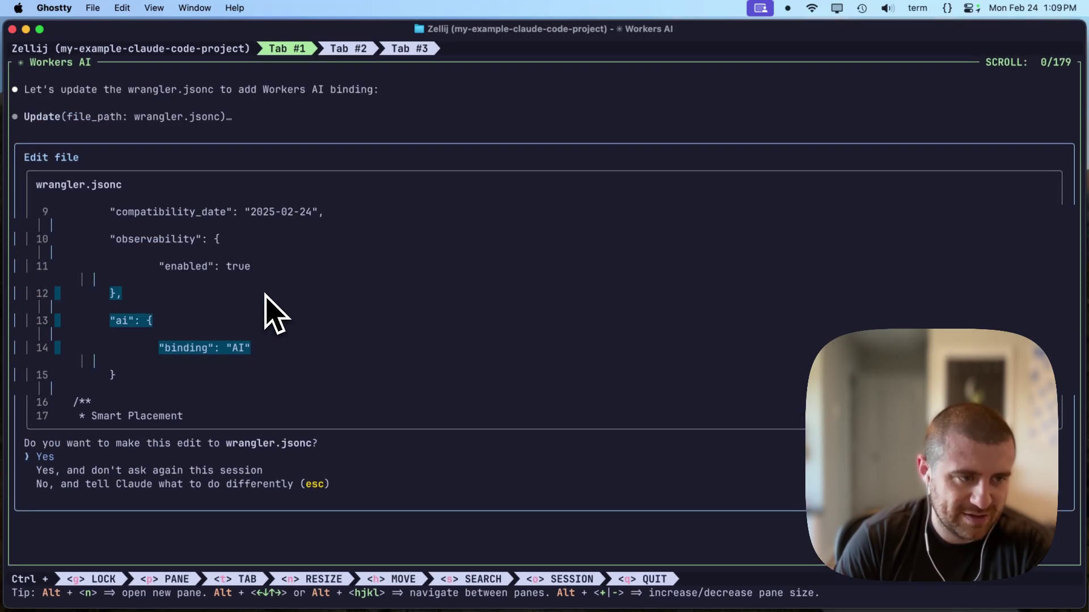
{"action": "key", "text": "super+equal"}
{"action": "key", "text": "super+equal"}
{"action": "key", "text": "Return"}
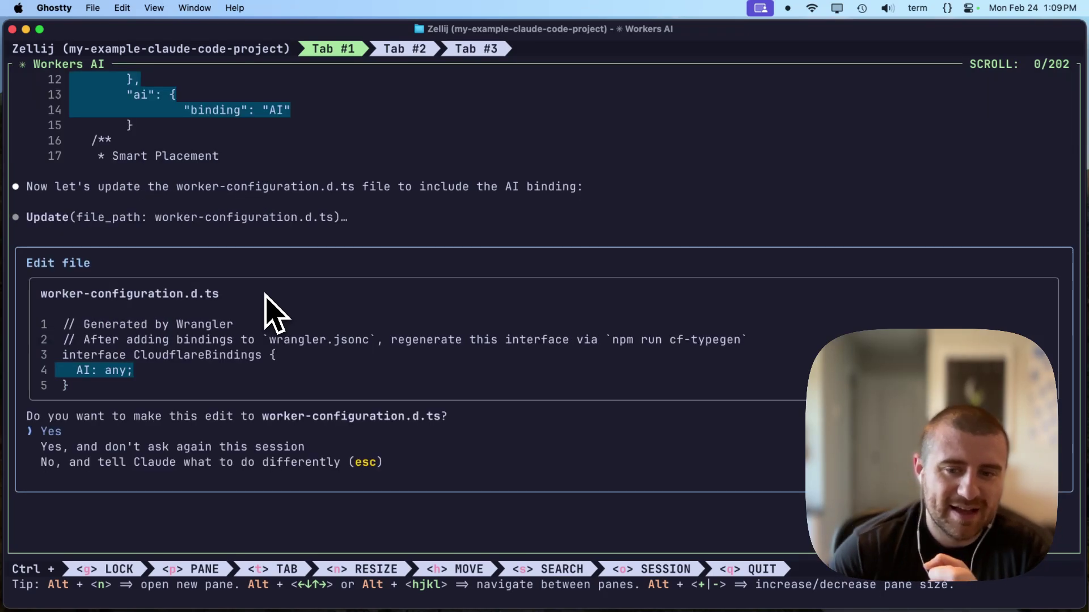
{"action": "key", "text": "Return"}
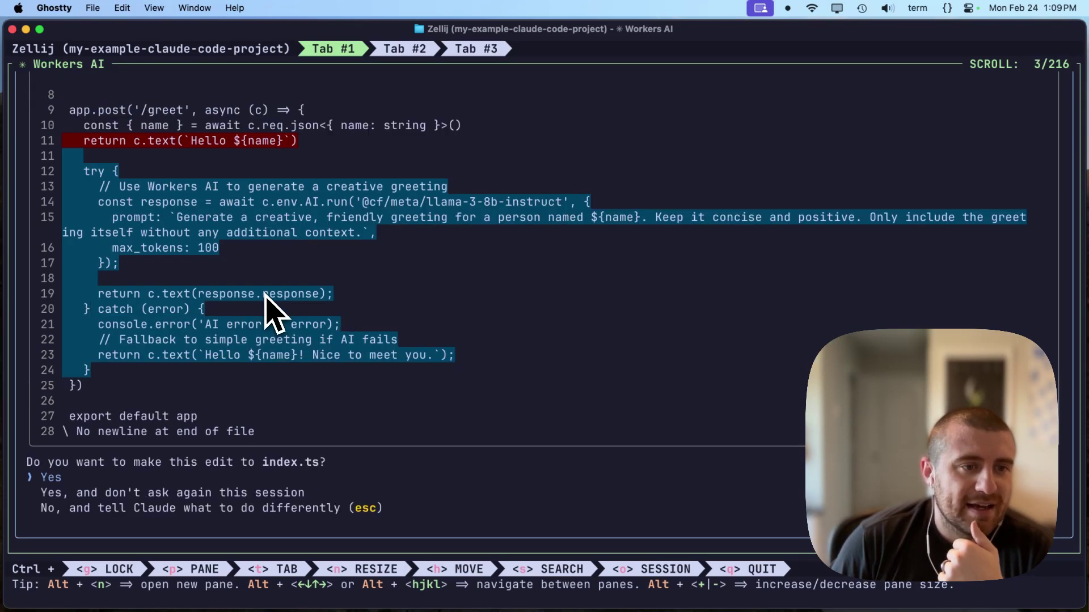
{"action": "scroll", "coordinate": [271, 310], "scroll_direction": "up", "scroll_amount": 3}
{"action": "scroll", "coordinate": [271, 311], "scroll_direction": "down", "scroll_amount": 1}
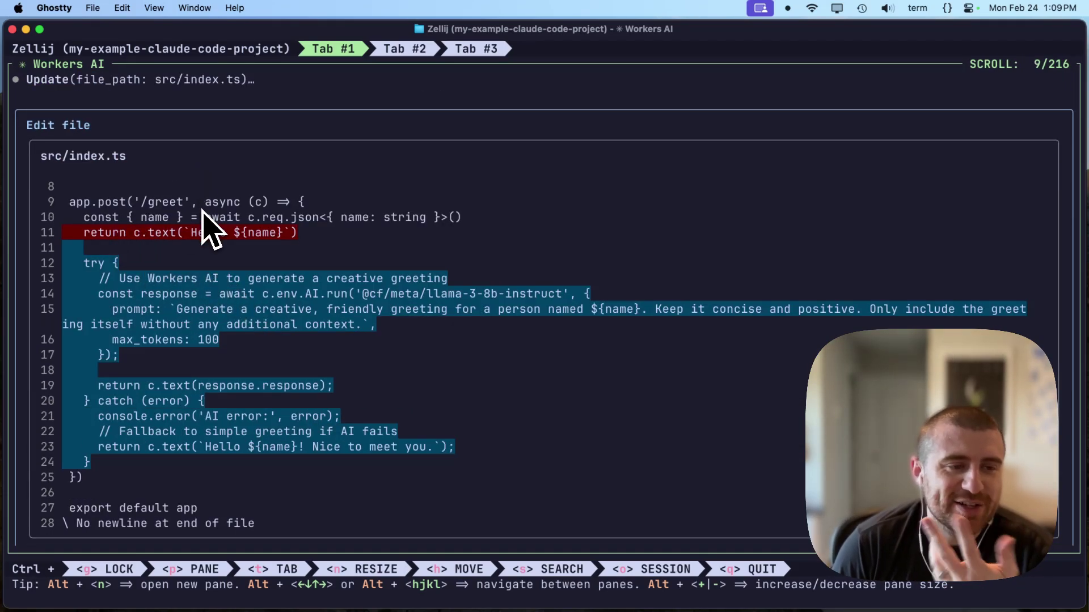
{"action": "scroll", "coordinate": [205, 254], "scroll_direction": "down", "scroll_amount": 3}
{"action": "scroll", "coordinate": [203, 260], "scroll_direction": "down", "scroll_amount": 3}
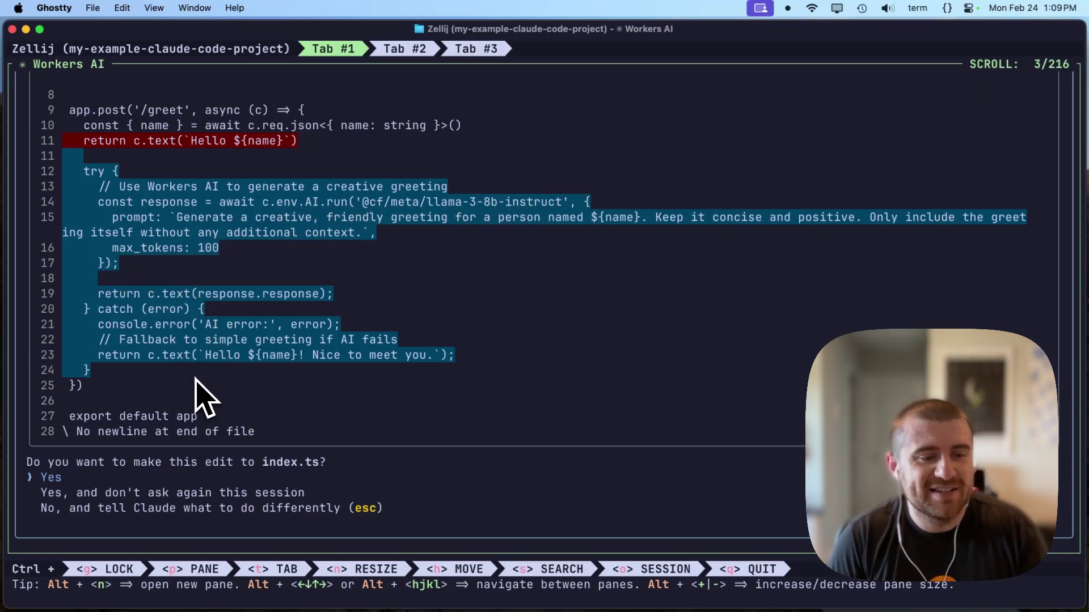
Step: Approve the Llama 3 greeting handler rewrite in src/index.ts and check the dev server output
{"action": "key", "text": "Return"}
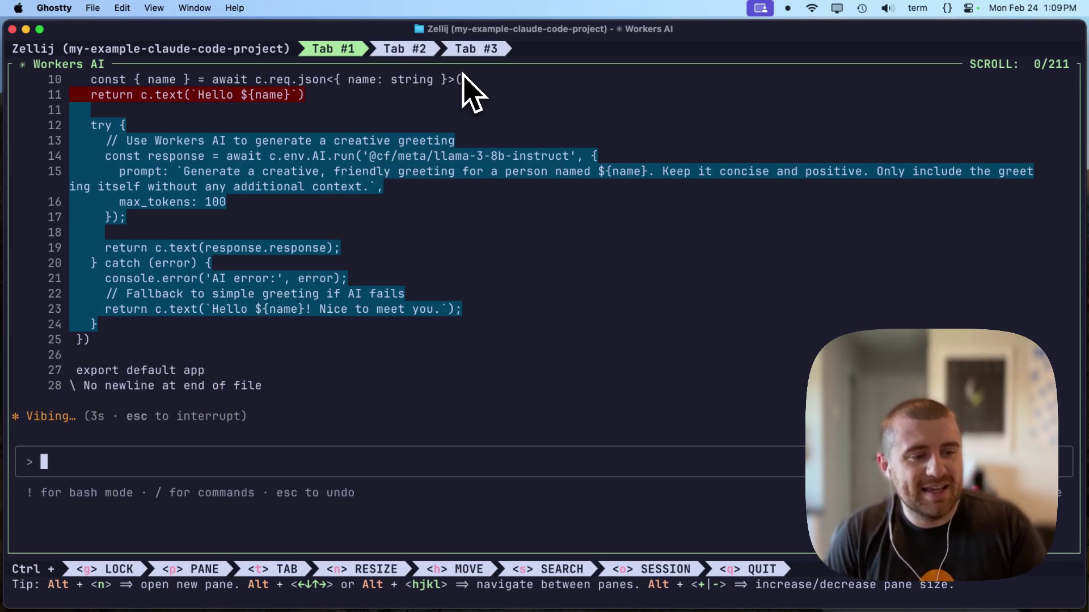
{"action": "left_click", "coordinate": [405, 48]}
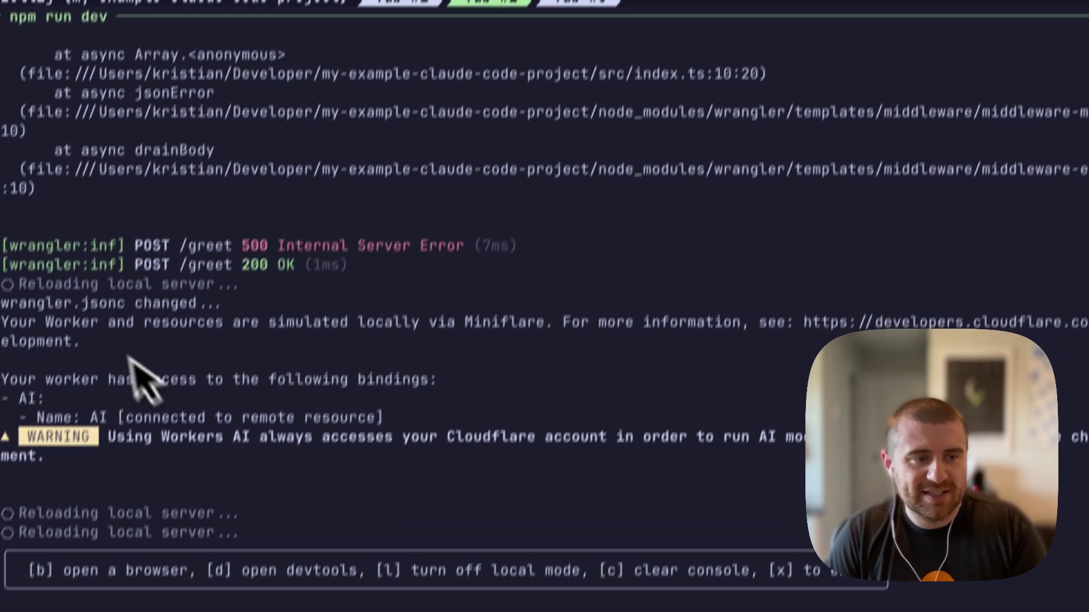
{"action": "left_click", "coordinate": [403, 64]}
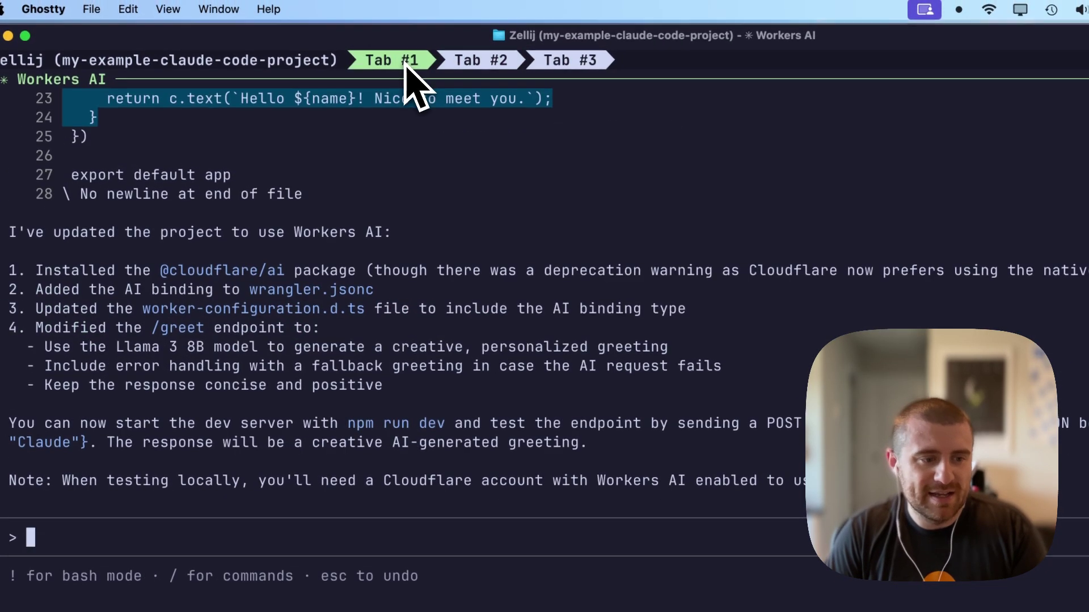
Step: Resend local /greet POSTs for Kristian and Captain Jack Sparrow, getting AI greetings, then return to Claude Code
{"action": "left_click", "coordinate": [565, 61]}
{"action": "key", "text": "Up"}
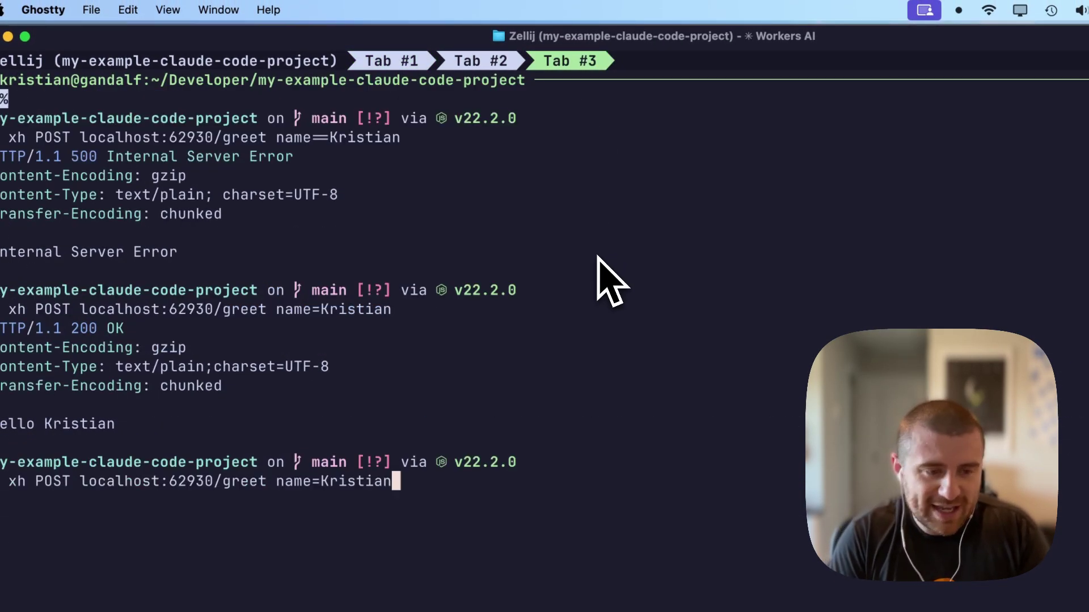
{"action": "key", "text": "Return"}
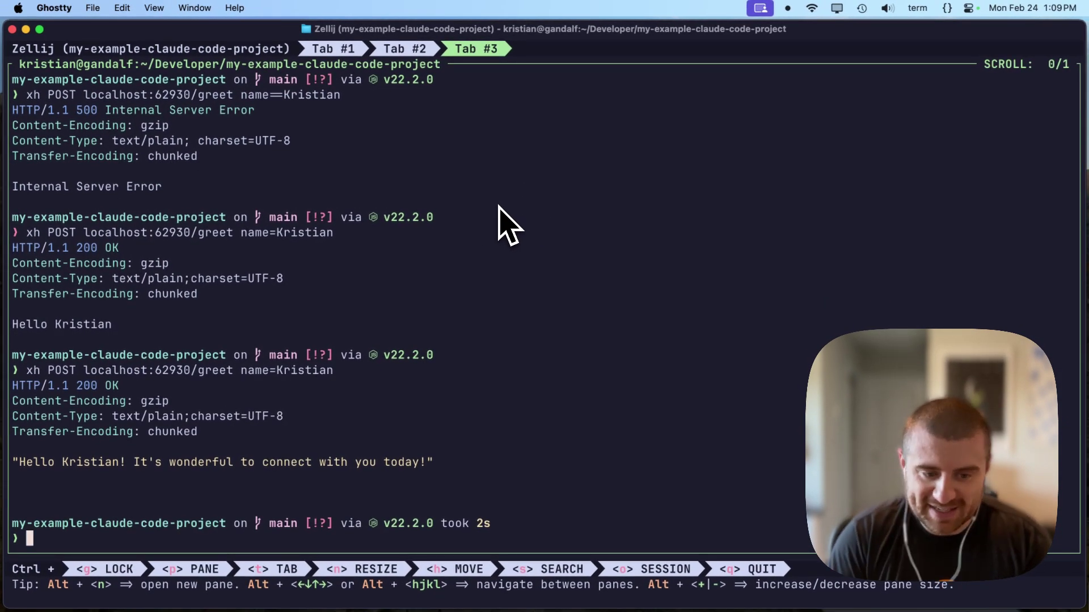
{"action": "key", "text": "Up"}
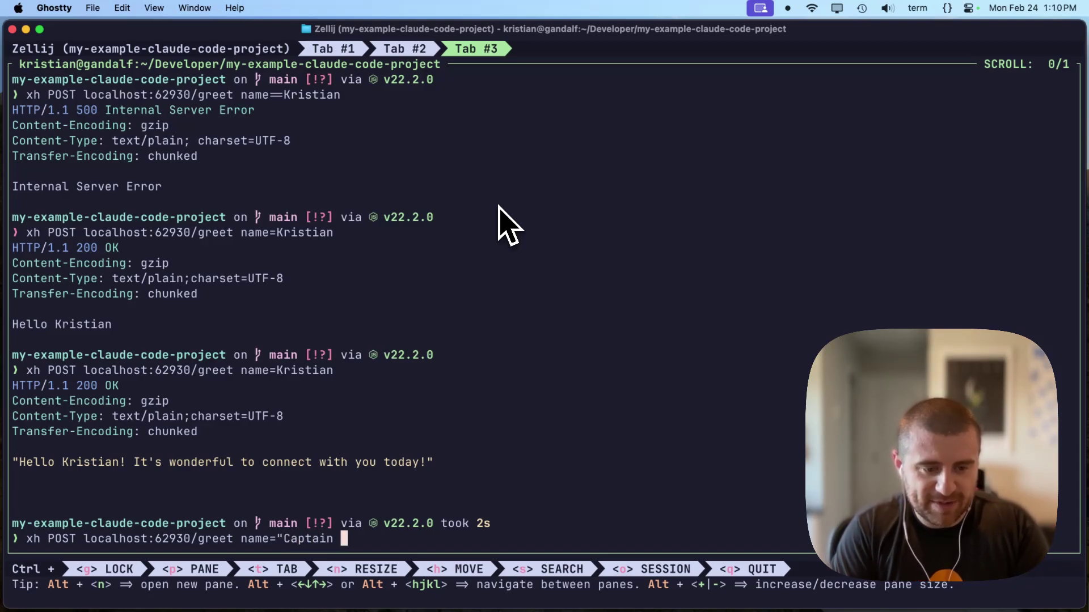
{"action": "type", "text": "Jack Sparrow\""}
{"action": "key", "text": "Return"}
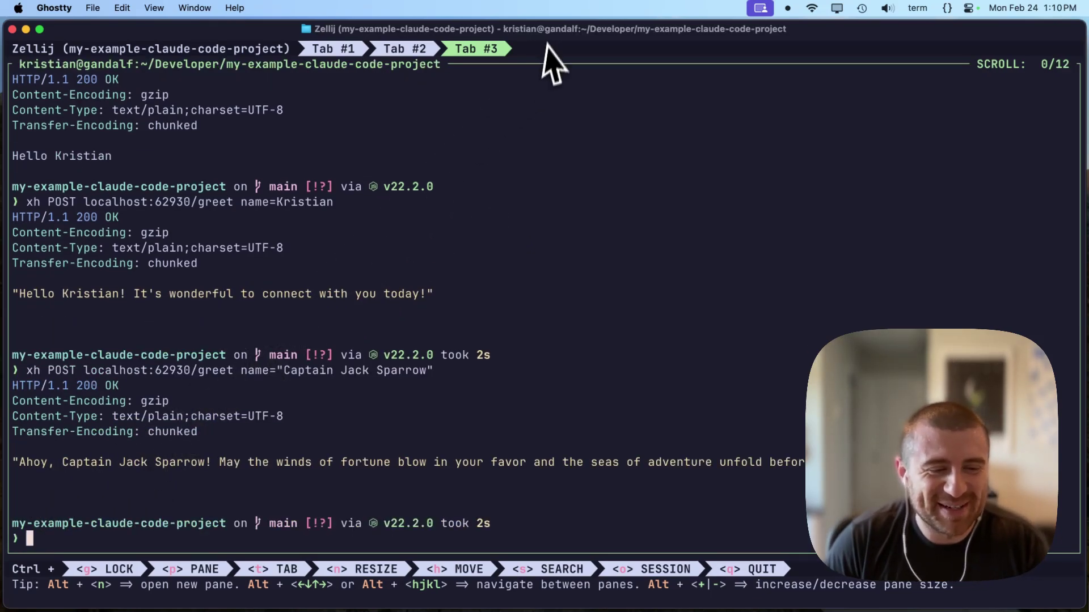
{"action": "left_click", "coordinate": [413, 49]}
{"action": "left_click", "coordinate": [337, 49]}
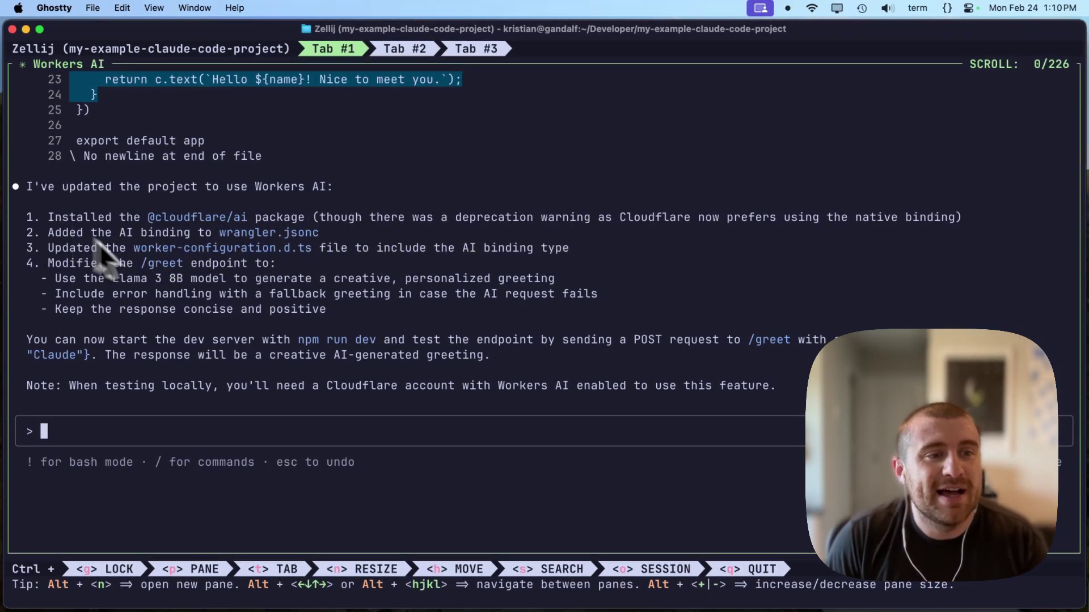
{"action": "scroll", "coordinate": [272, 250], "scroll_direction": "up", "scroll_amount": 1}
{"action": "scroll", "coordinate": [247, 238], "scroll_direction": "up", "scroll_amount": 2}
{"action": "scroll", "coordinate": [247, 230], "scroll_direction": "up", "scroll_amount": 2}
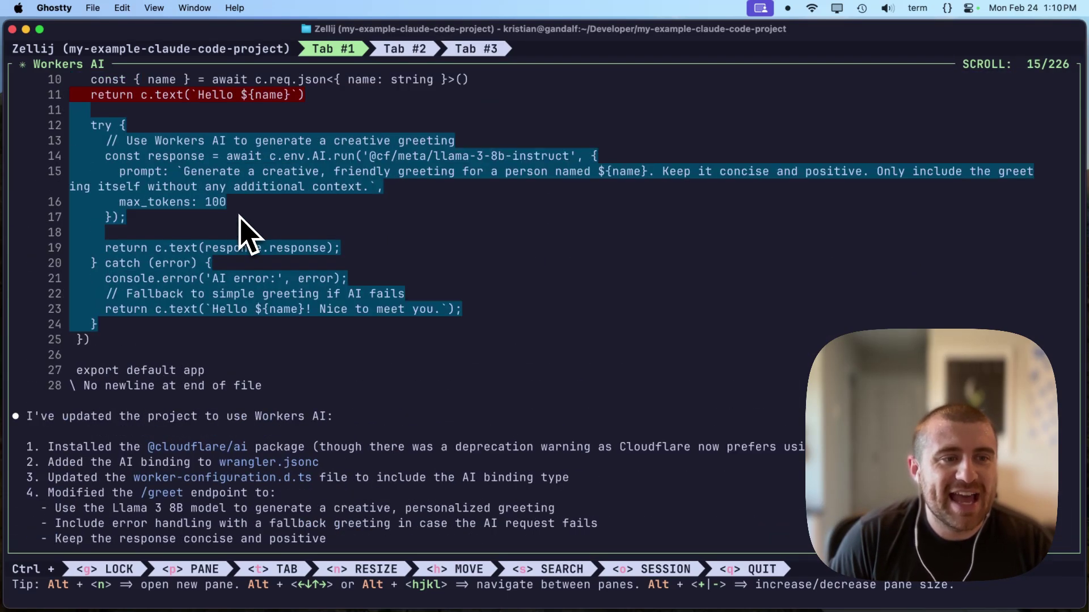
{"action": "scroll", "coordinate": [213, 219], "scroll_direction": "up", "scroll_amount": 1}
{"action": "scroll", "coordinate": [188, 274], "scroll_direction": "up", "scroll_amount": 2}
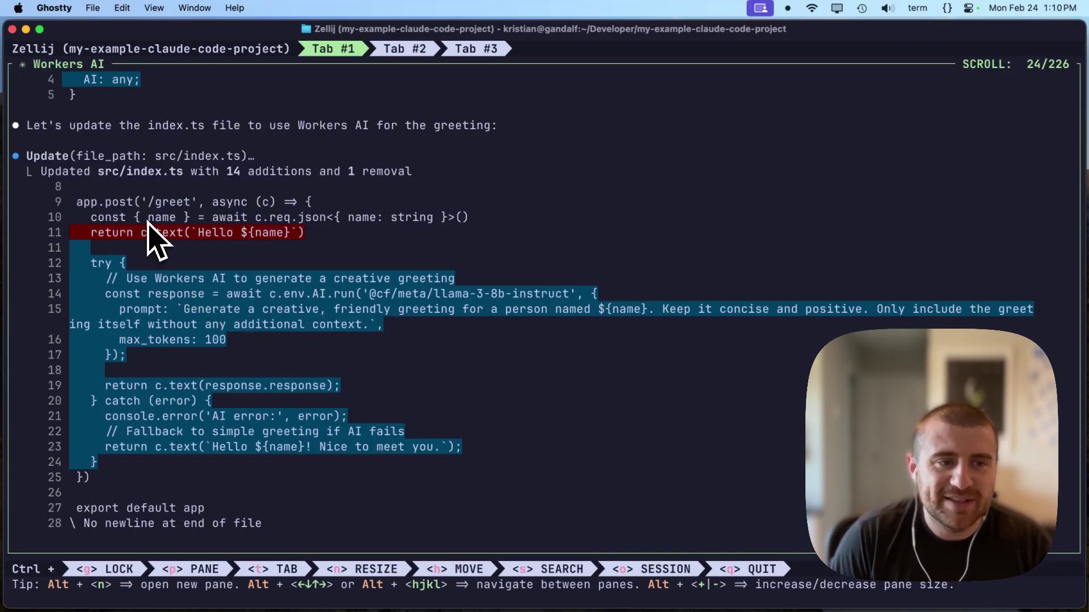
{"action": "scroll", "coordinate": [158, 238], "scroll_direction": "down", "scroll_amount": 1}
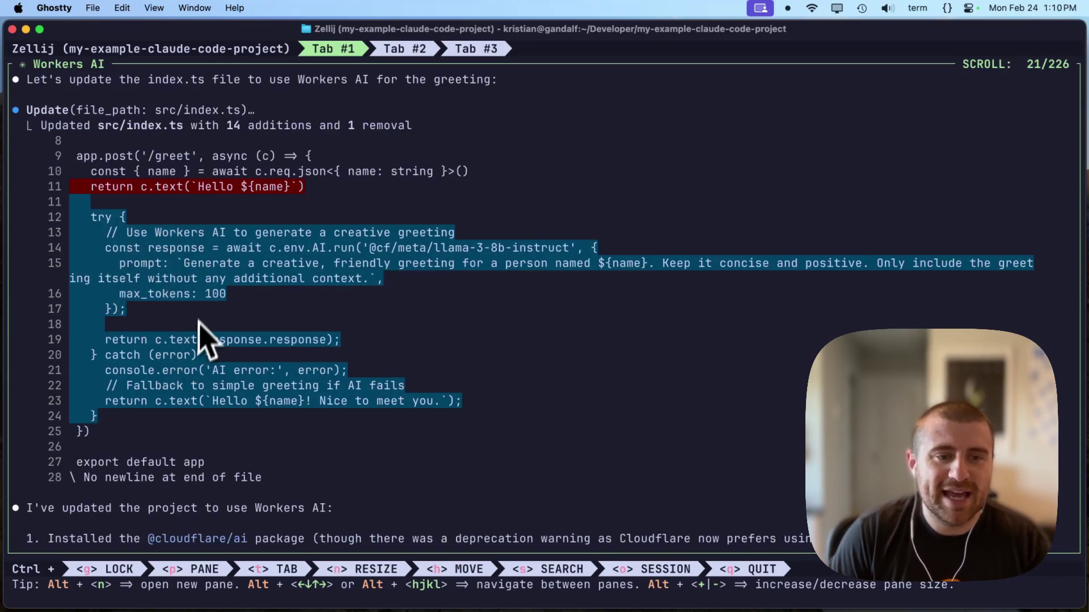
{"action": "scroll", "coordinate": [234, 353], "scroll_direction": "up", "scroll_amount": 1}
{"action": "scroll", "coordinate": [234, 354], "scroll_direction": "down", "scroll_amount": 1}
{"action": "scroll", "coordinate": [233, 353], "scroll_direction": "down", "scroll_amount": 2}
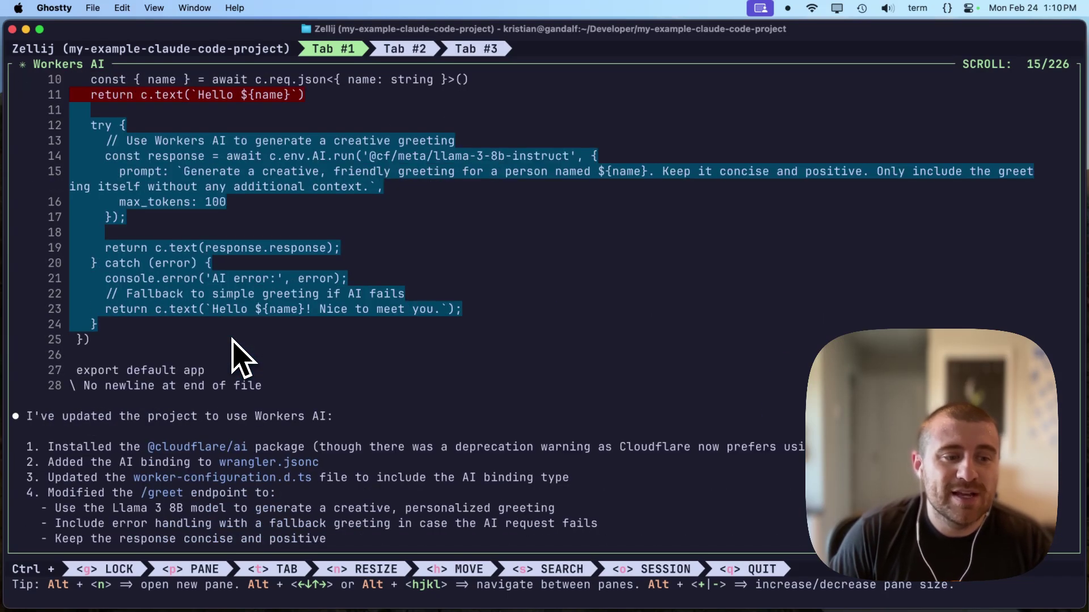
{"action": "scroll", "coordinate": [238, 356], "scroll_direction": "down", "scroll_amount": 3}
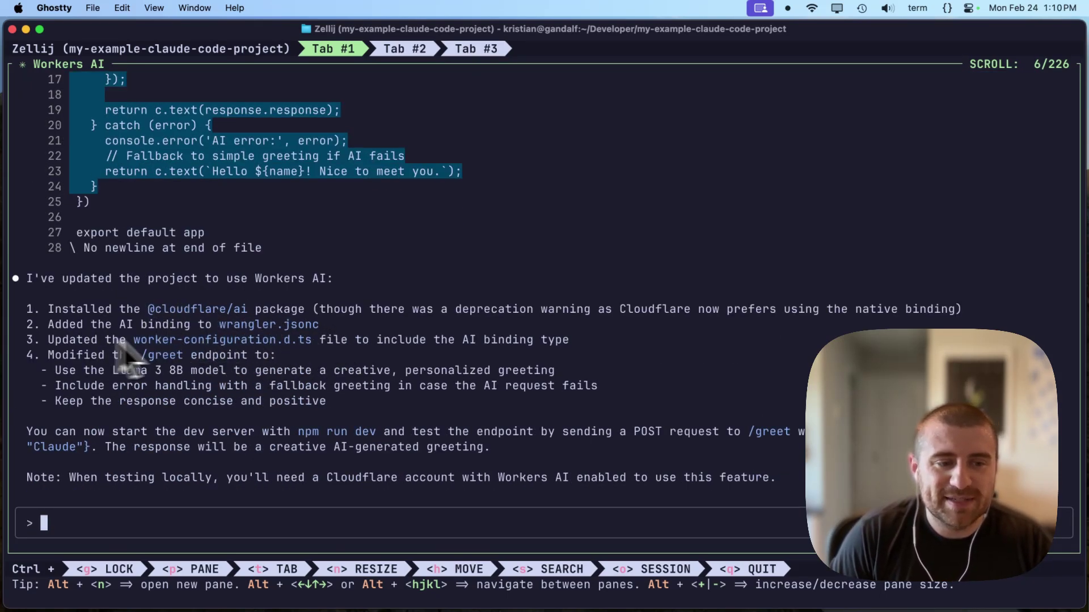
{"action": "scroll", "coordinate": [310, 345], "scroll_direction": "down", "scroll_amount": 2}
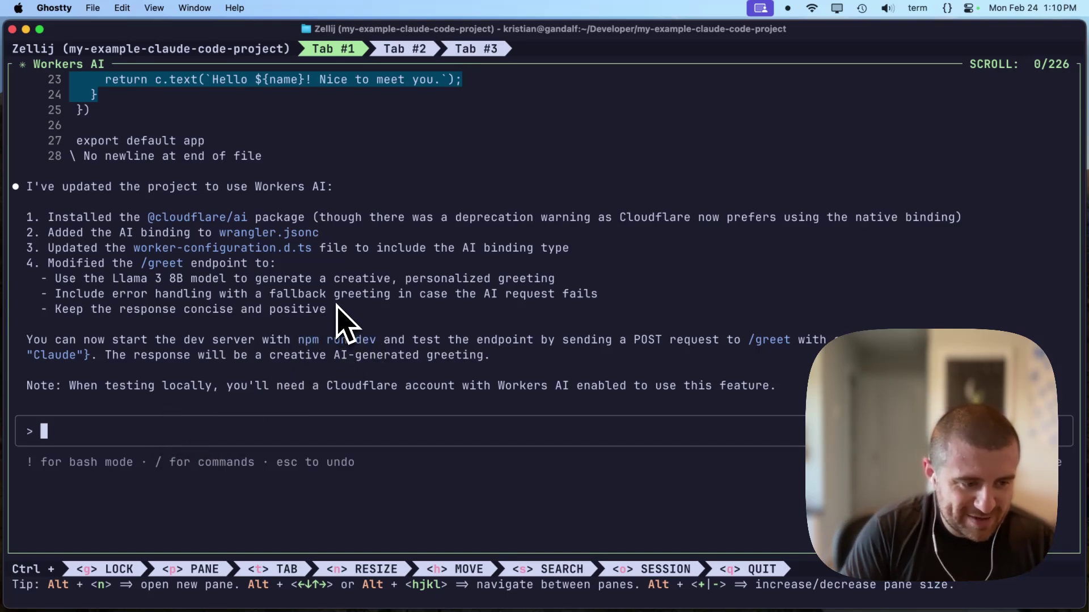
{"action": "type", "text": "Can you "}
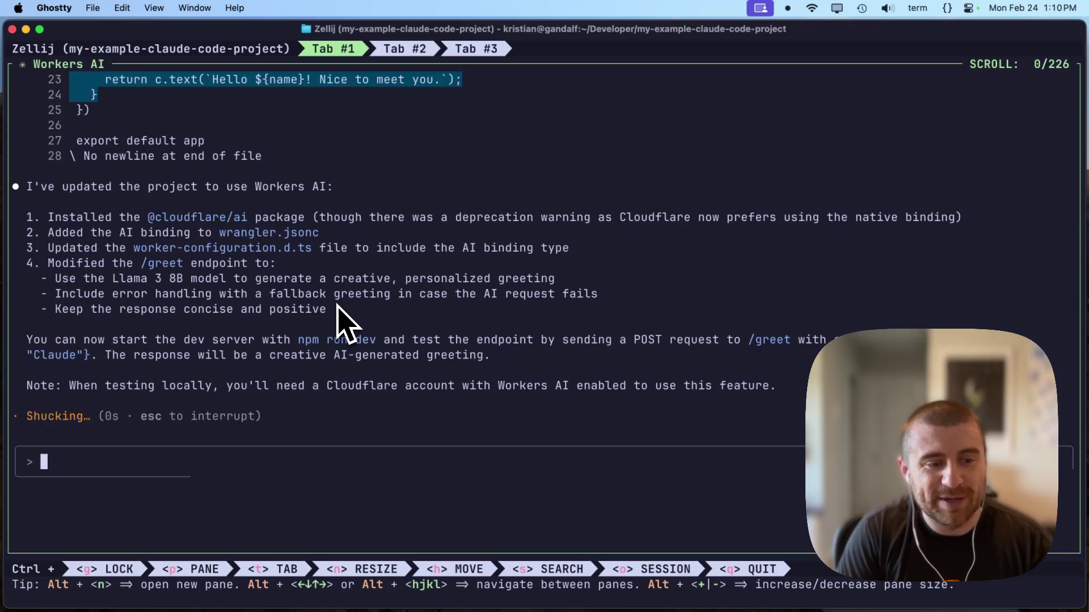
{"action": "type", "text": "or me"}
Step: Have Claude redeploy with wrangler deploy and open the workers.dev URL in Safari
{"action": "key", "text": "Return"}
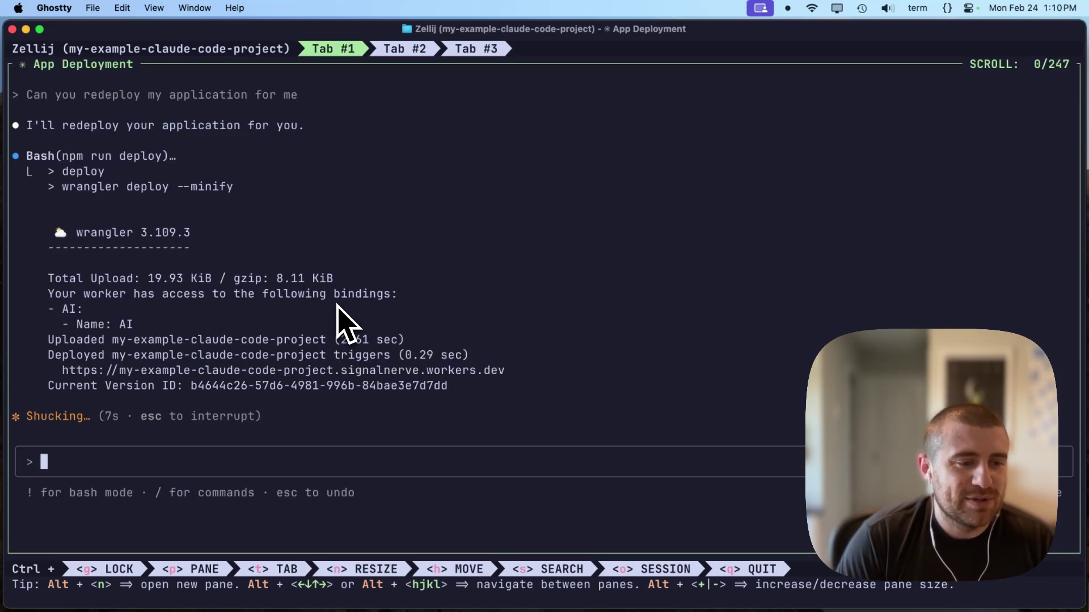
{"action": "type", "text": "Open "}
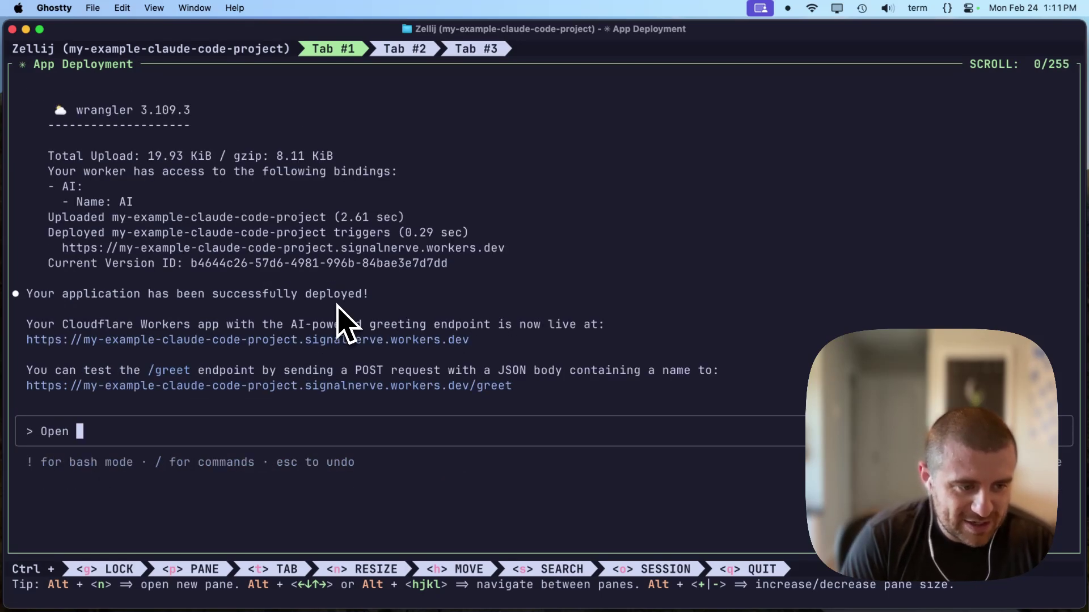
{"action": "type", "text": "the URL "}
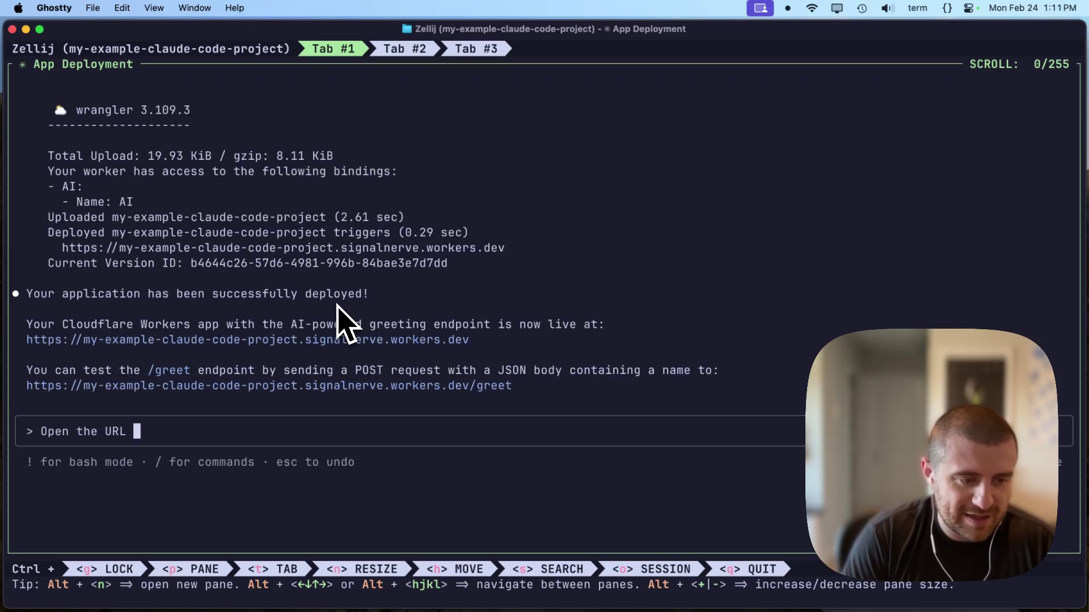
{"action": "type", "text": "in my browser"}
{"action": "key", "text": "Return"}
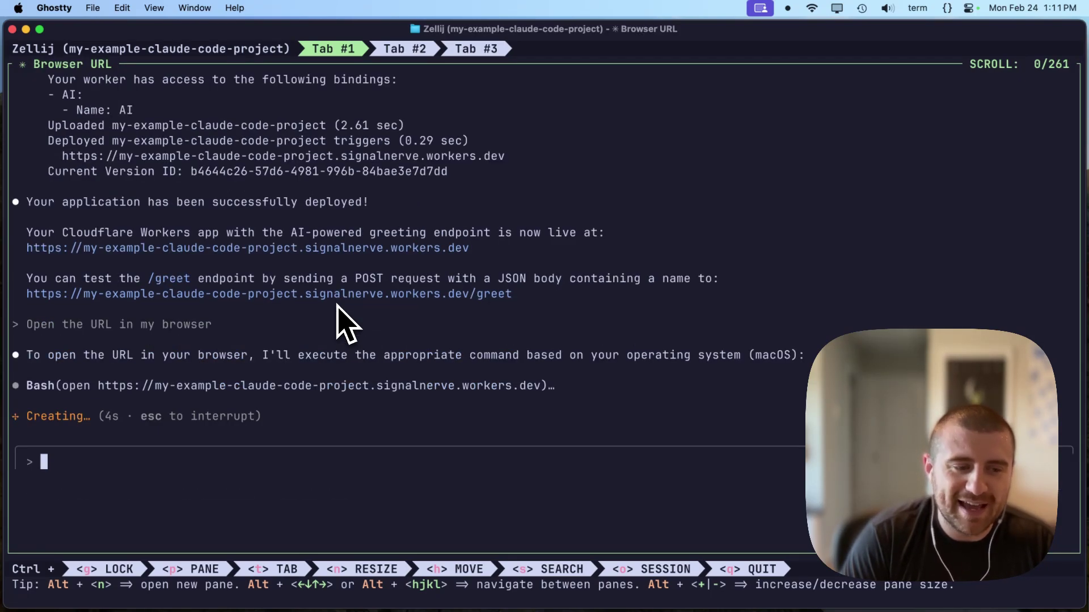
{"action": "key", "text": "Return"}
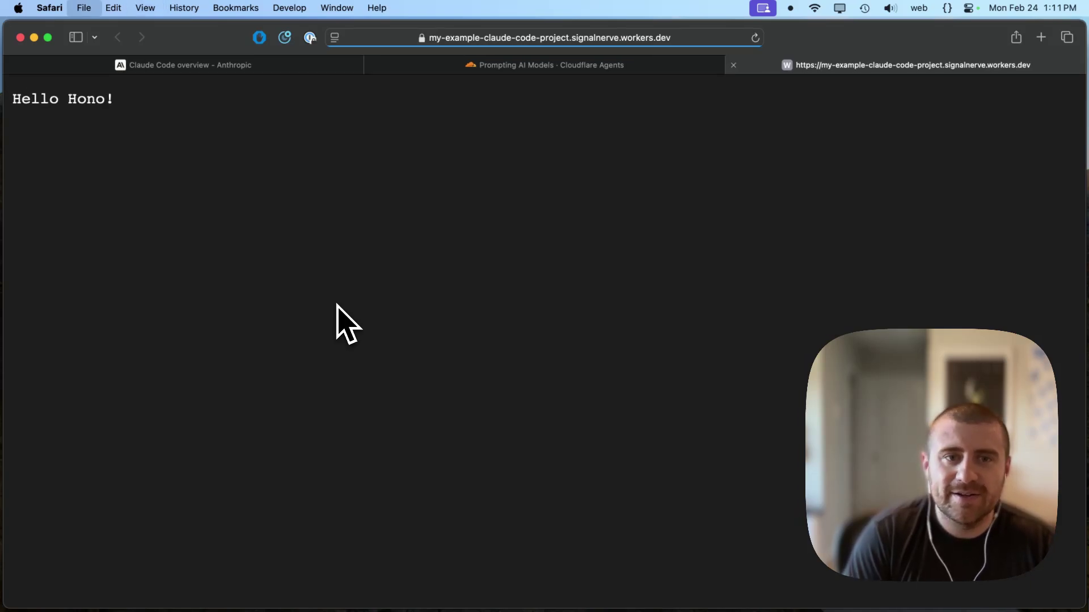
{"action": "key", "text": "super+Tab"}
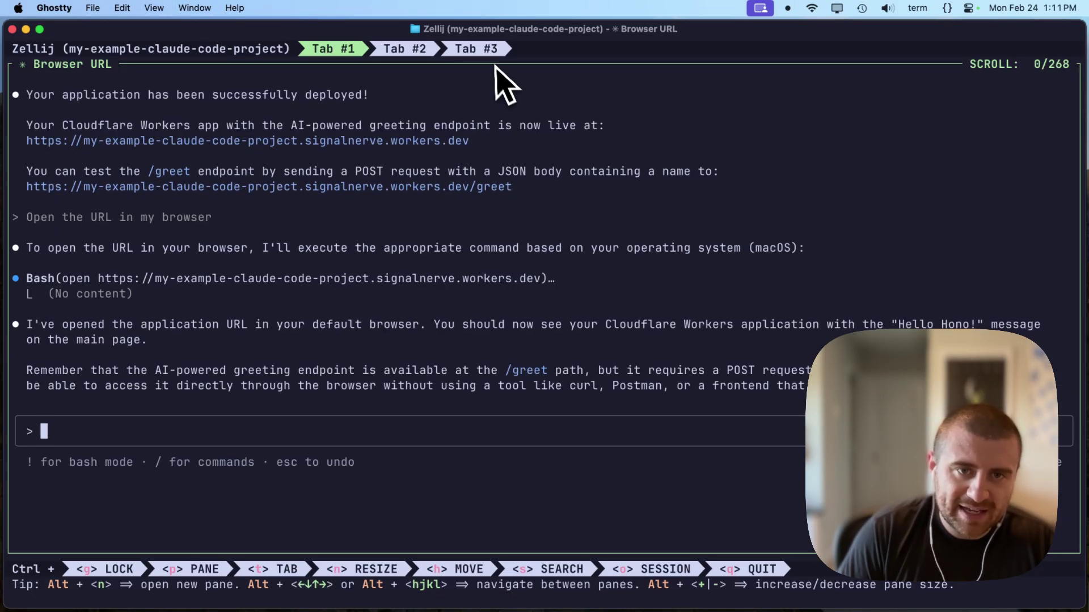
Step: POST Captain Jack Sparrow to the workers.dev /greet endpoint for a 200 AI greeting, then bring Safari forward
{"action": "left_click", "coordinate": [478, 49]}
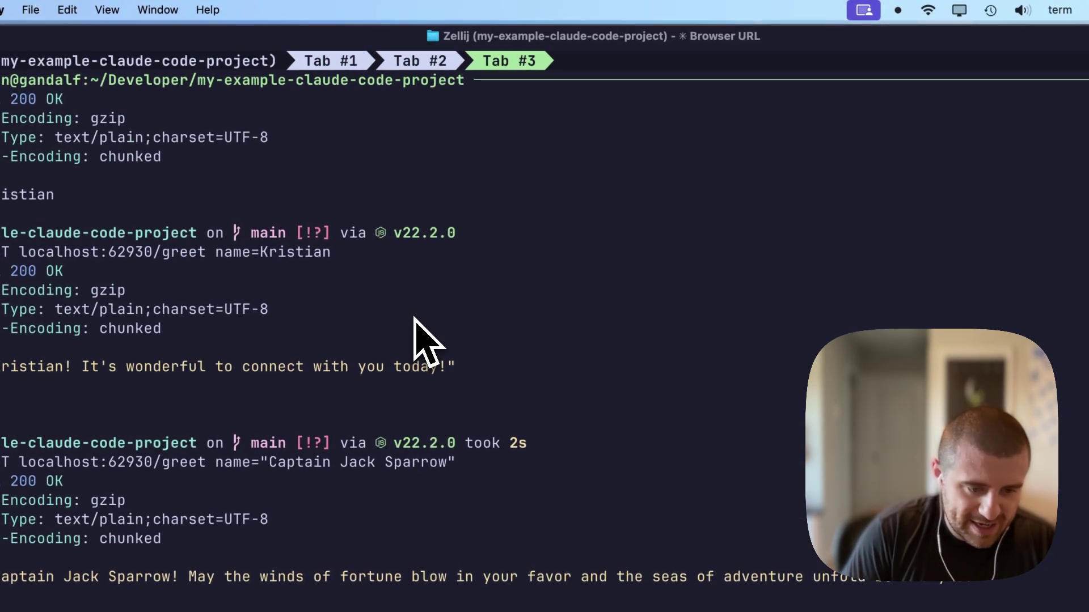
{"action": "key", "text": "Up"}
{"action": "key", "text": "Left"}
{"action": "key", "text": "Left"}
{"action": "key", "text": "Left"}
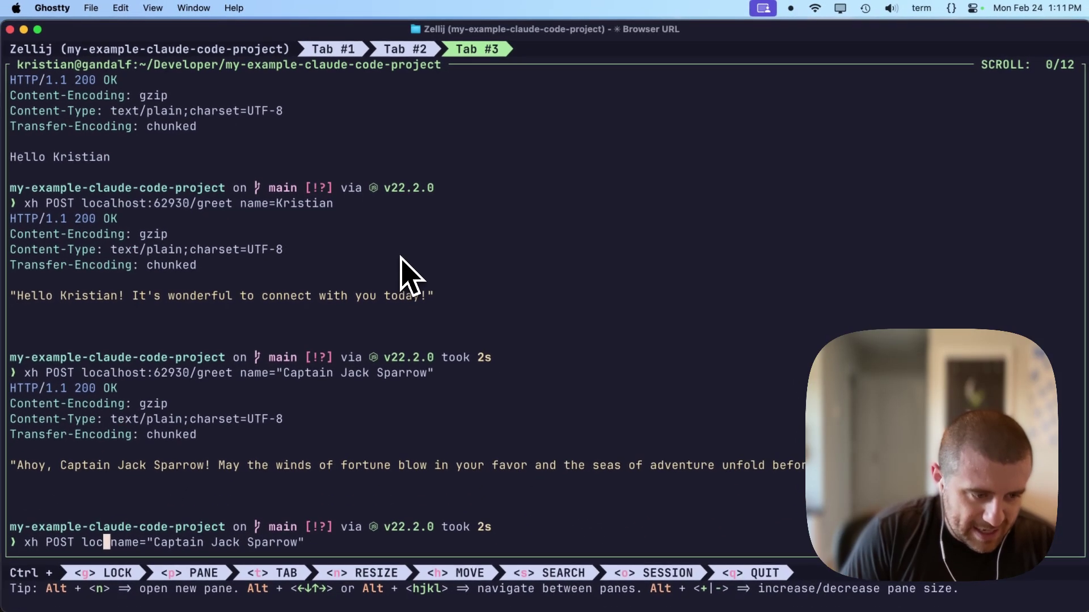
{"action": "key", "text": "alt+d"}
{"action": "key", "text": "alt+d"}
{"action": "key", "text": "alt+d"}
{"action": "type", "text": "https://my-example-claude-code-project.signalnerve.workers.dev/"}
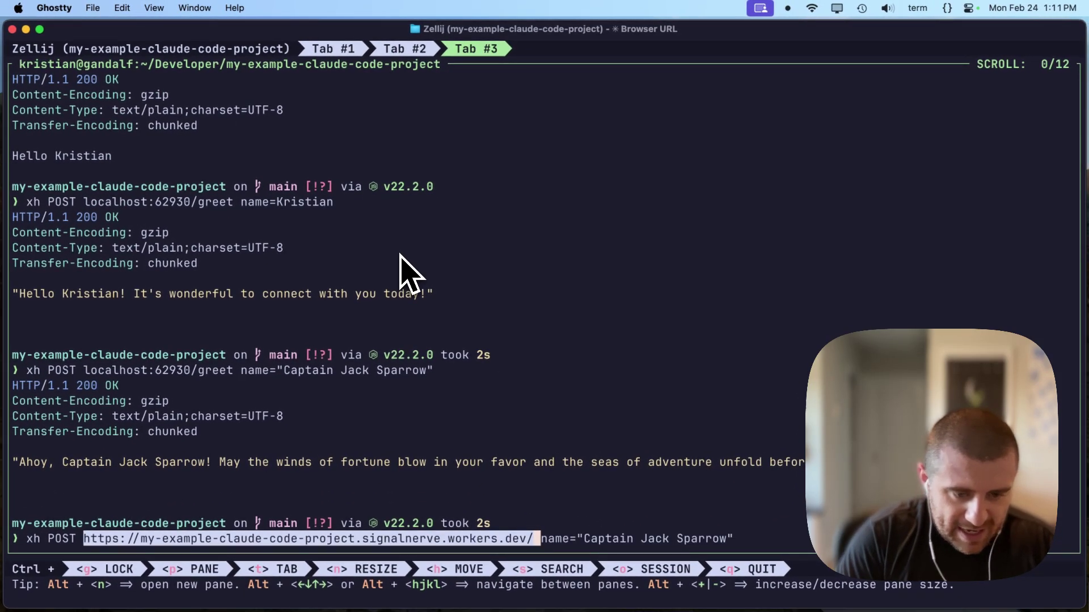
{"action": "type", "text": "/gr"}
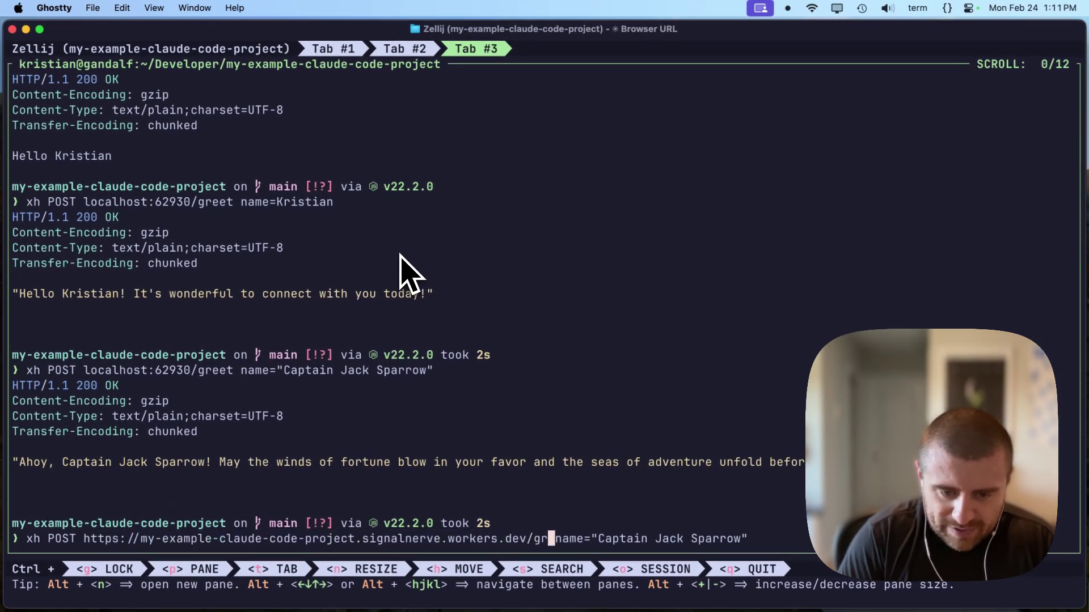
{"action": "type", "text": "eet"}
{"action": "key", "text": "Return"}
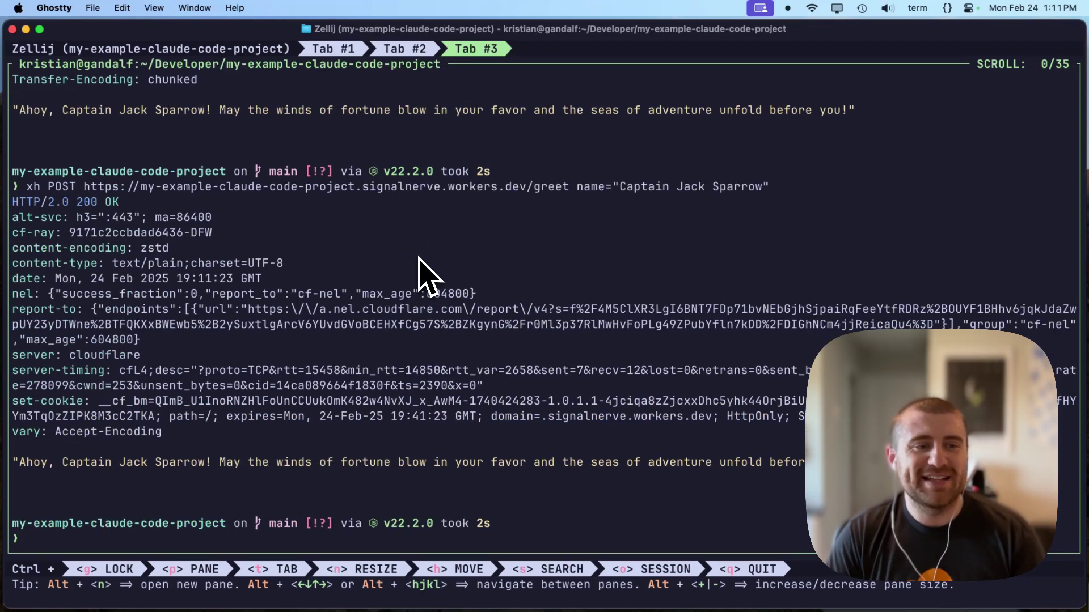
{"action": "left_click", "coordinate": [341, 49]}
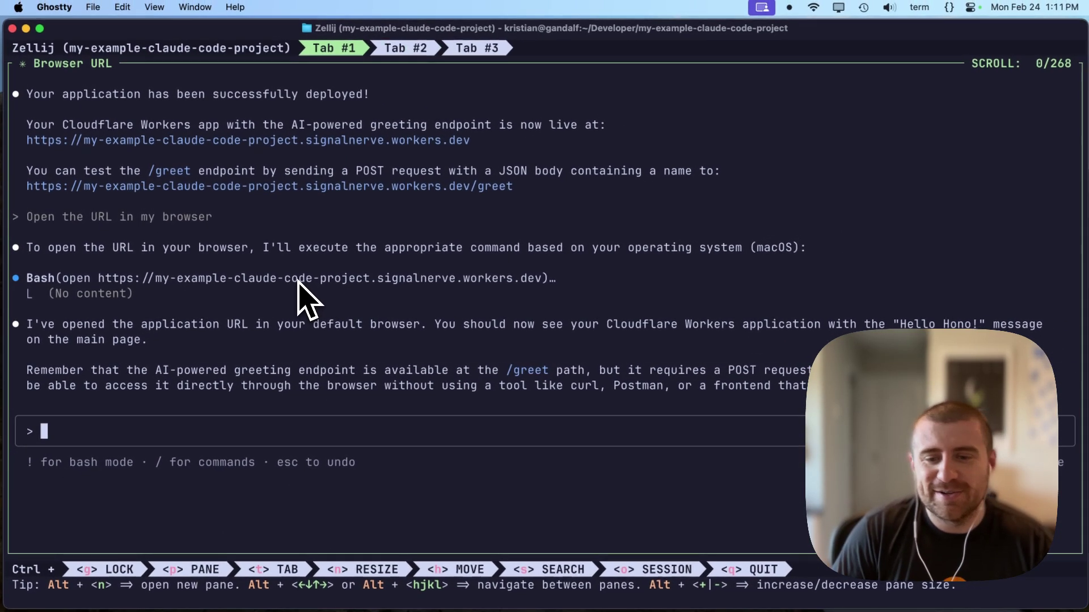
{"action": "key", "text": "super+Tab"}
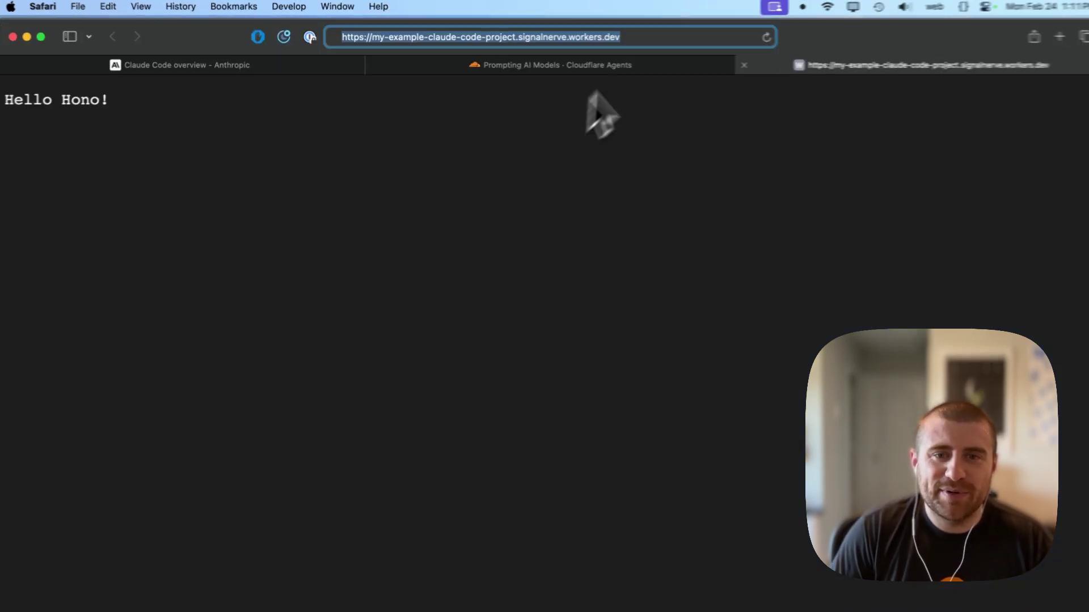
Step: Browse Cloudflare's Prompting AI Models and the Claude Code overview docs, ending on Prompting AI Models
{"action": "left_click", "coordinate": [588, 64]}
{"action": "scroll", "coordinate": [552, 340], "scroll_direction": "up", "scroll_amount": 5}
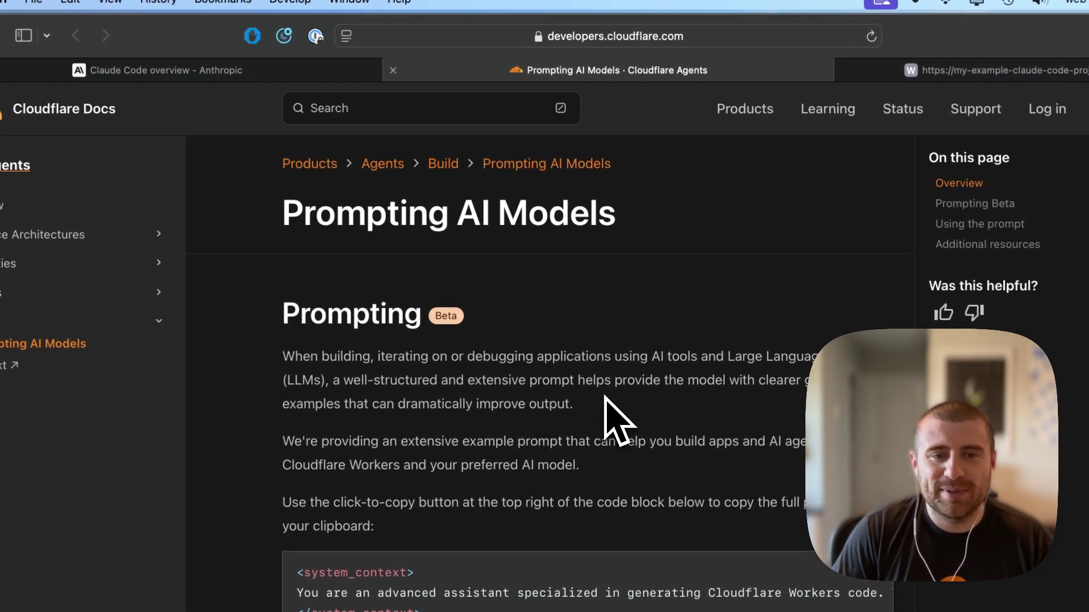
{"action": "mouse_move", "coordinate": [352, 315]}
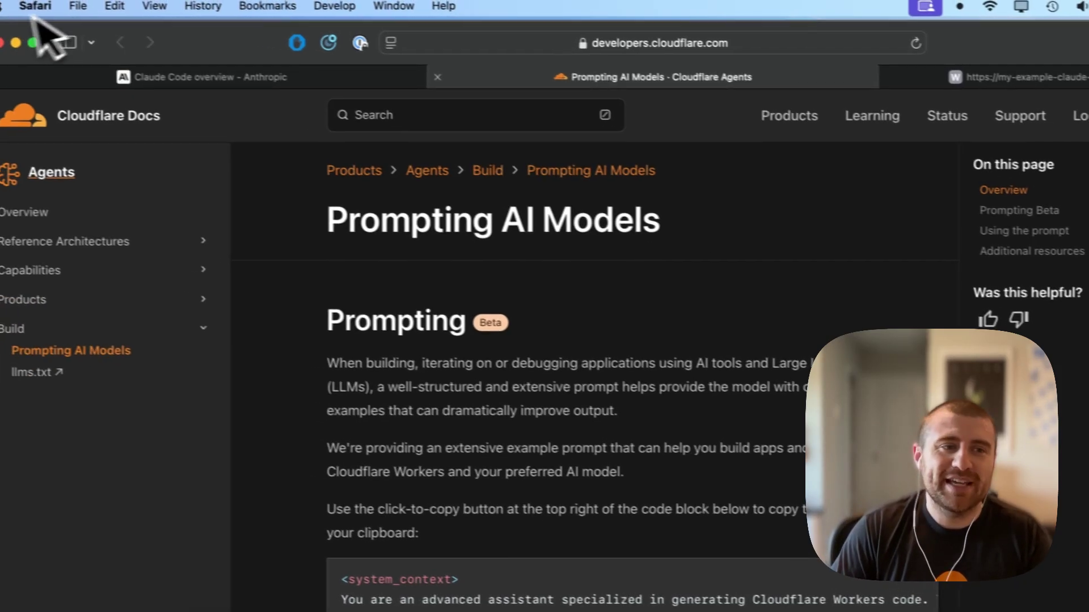
{"action": "left_click", "coordinate": [51, 77]}
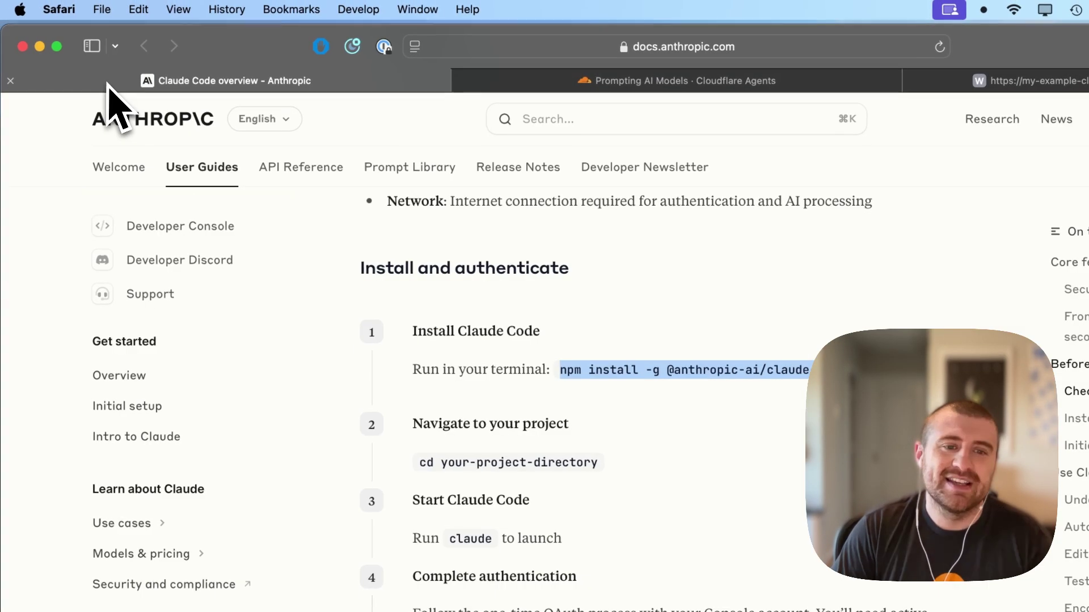
{"action": "scroll", "coordinate": [558, 327], "scroll_direction": "down", "scroll_amount": 3}
{"action": "scroll", "coordinate": [557, 325], "scroll_direction": "up", "scroll_amount": 5}
{"action": "scroll", "coordinate": [558, 325], "scroll_direction": "up", "scroll_amount": 5}
{"action": "scroll", "coordinate": [558, 325], "scroll_direction": "up", "scroll_amount": 5}
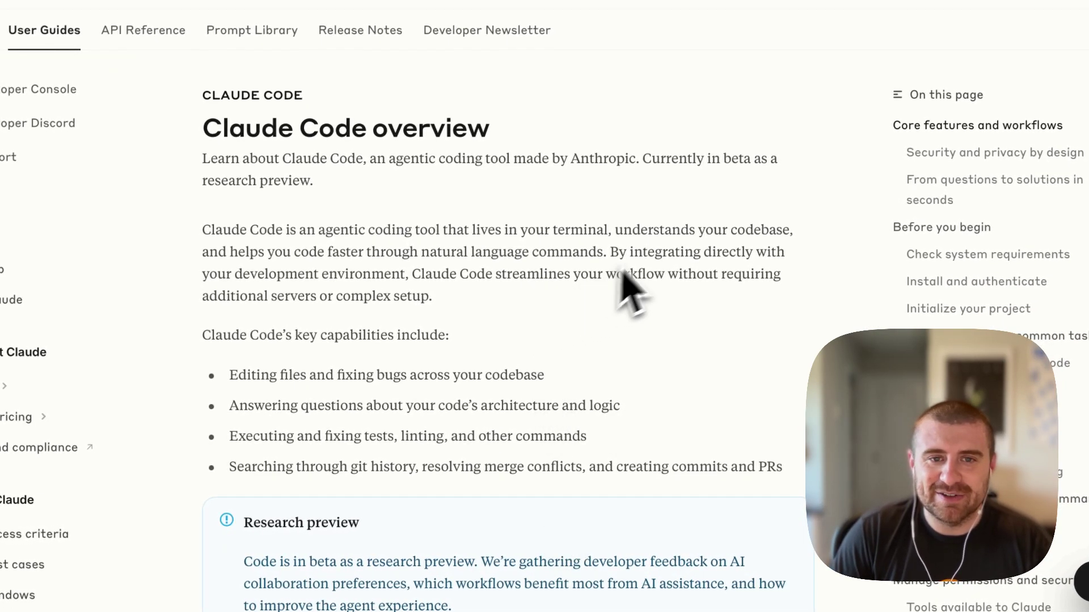
{"action": "left_click", "coordinate": [549, 51]}
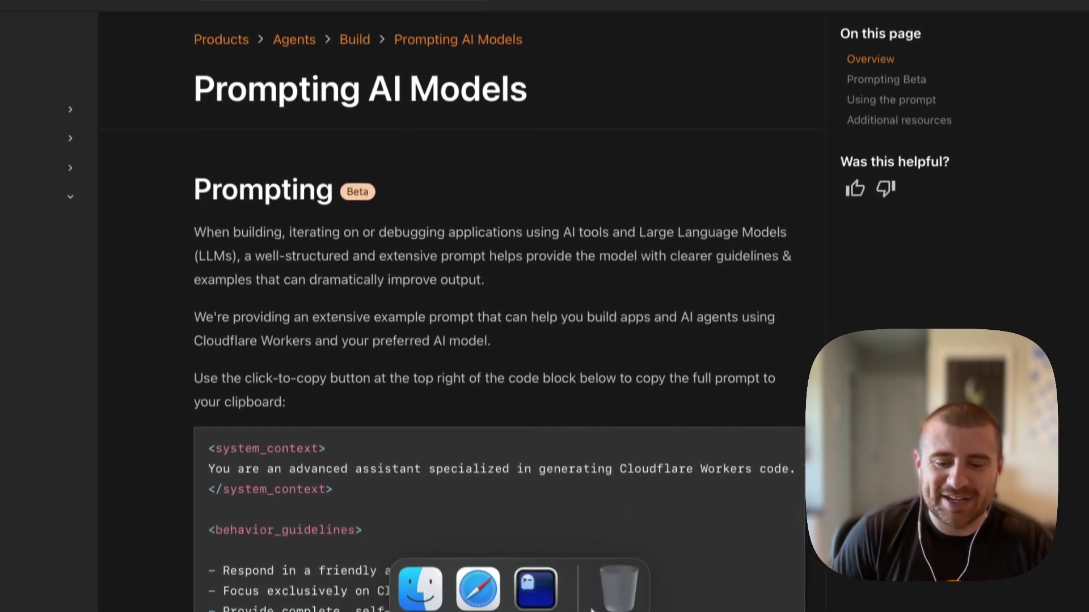